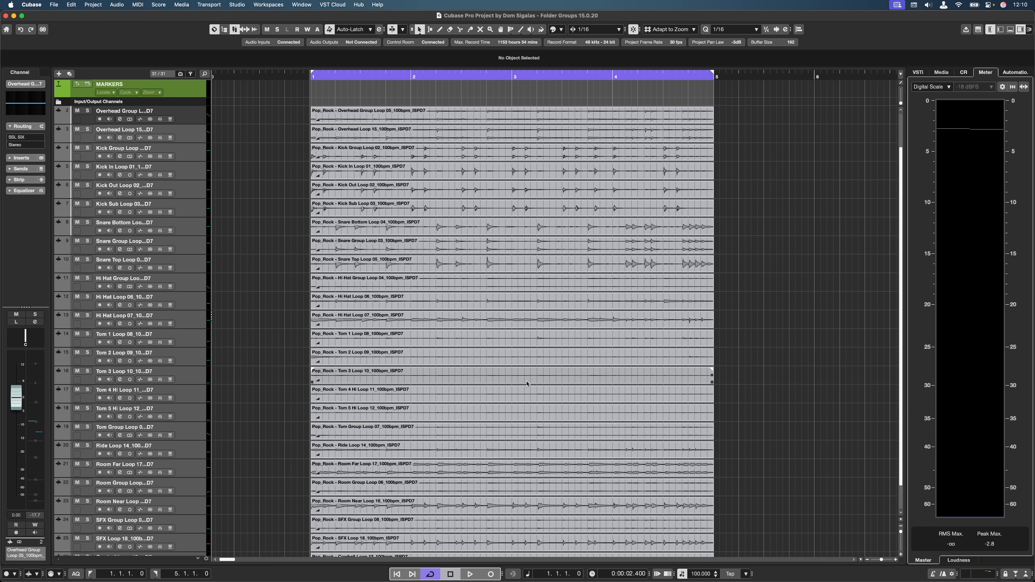
Audition the drum loop and move the tracks from Overhead Group through Room Near into a new folder.
key(space)
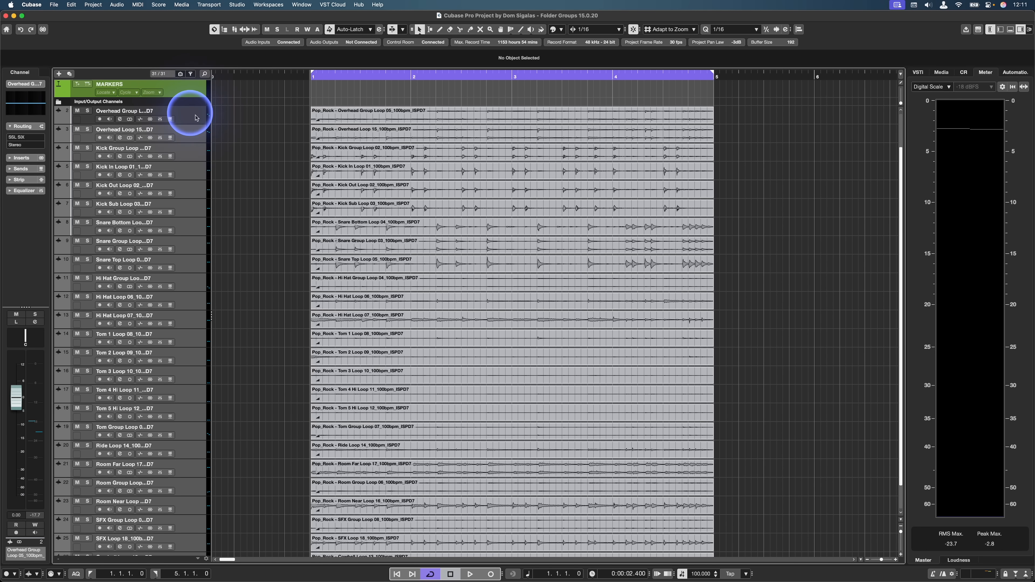
scroll(196, 199, down, 2)
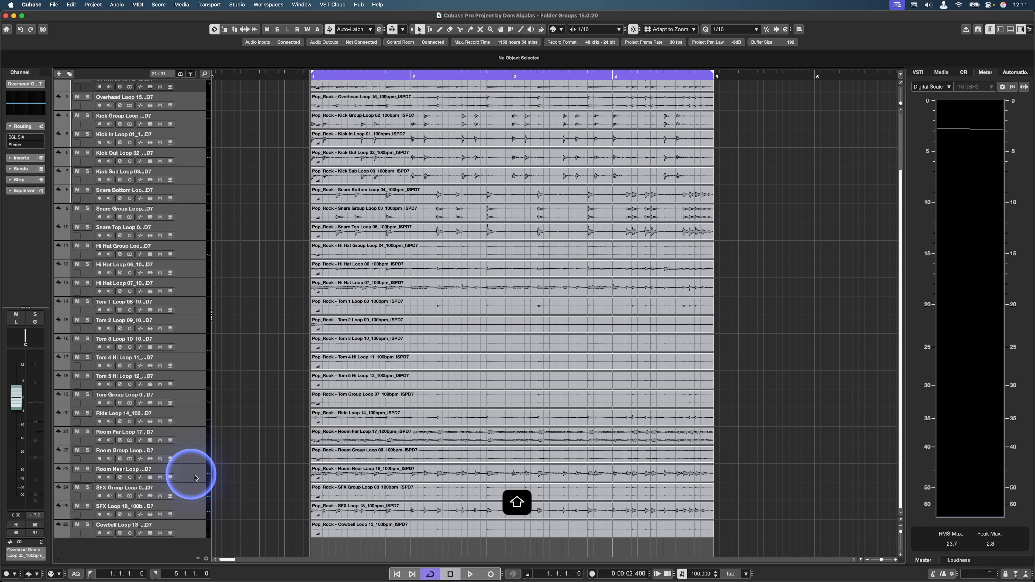
scroll(196, 477, up, 5)
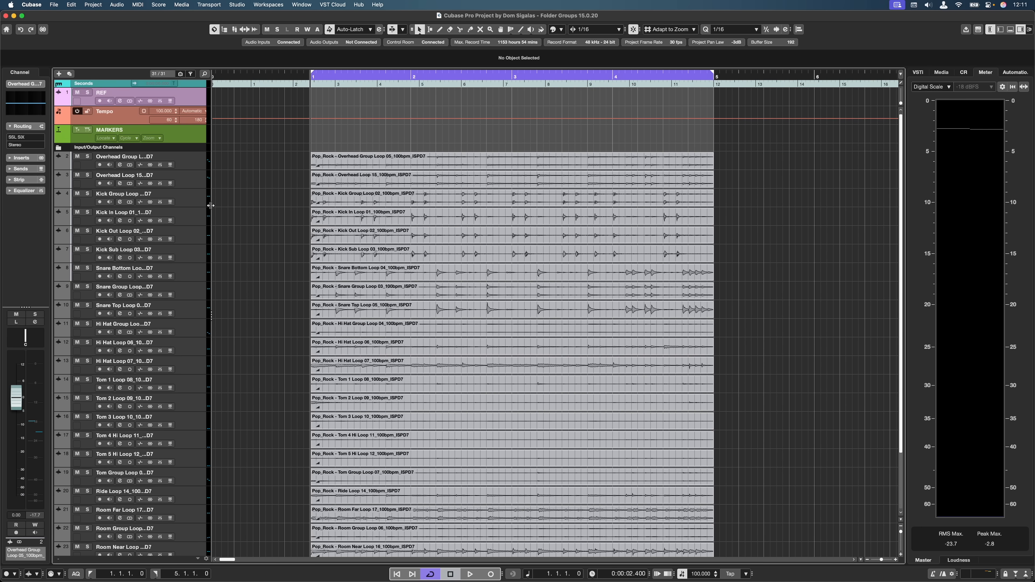
right_click(194, 166)
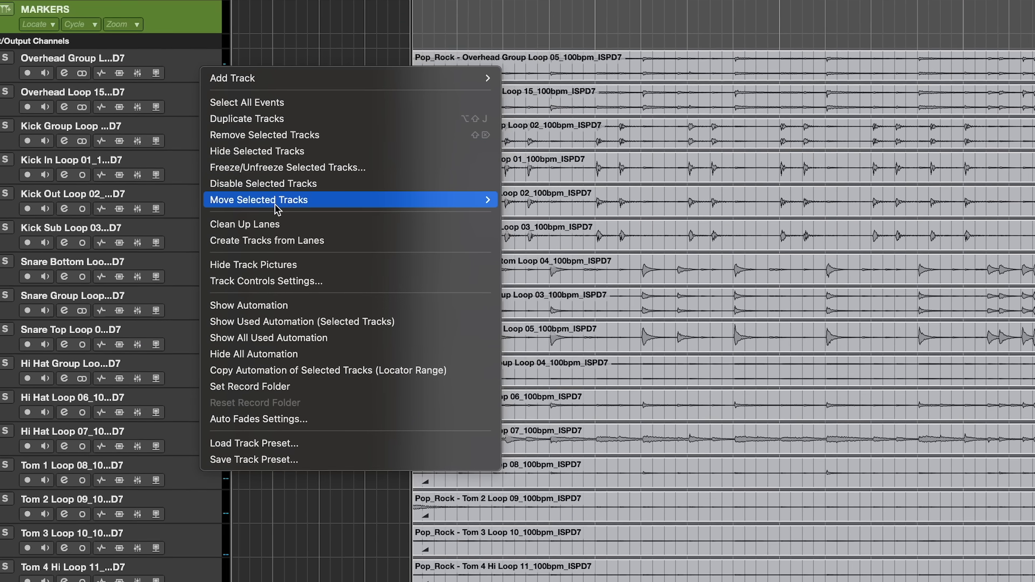
mouse_move(237, 238)
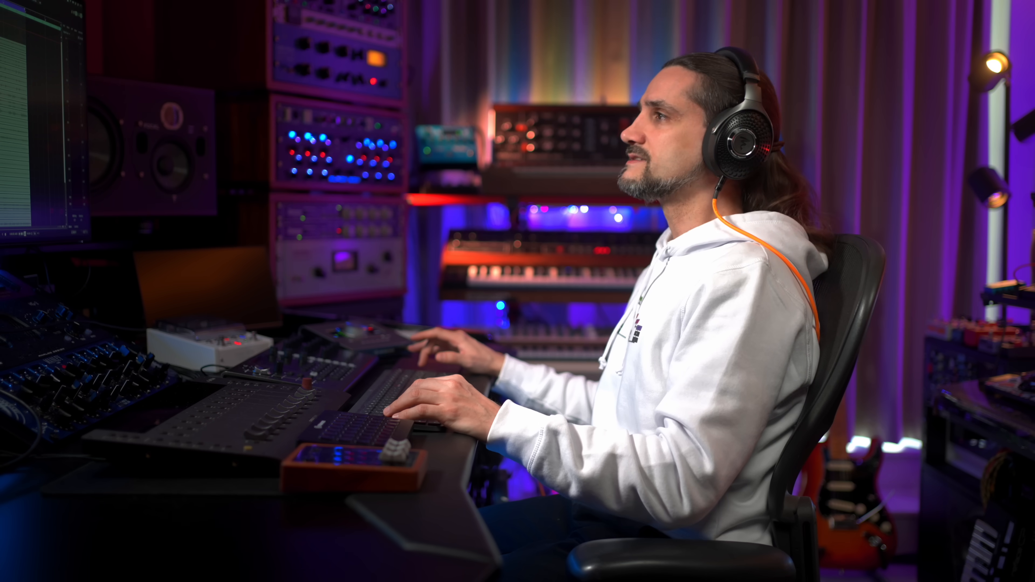
click(605, 219)
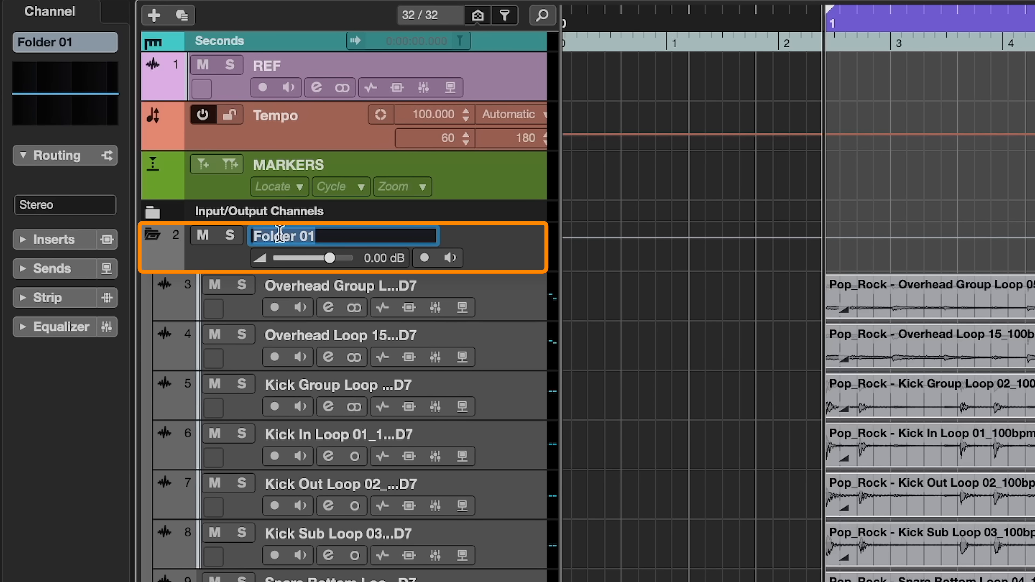
Name the new folder Drums and colour it and its tracks dark red.
key(Return)
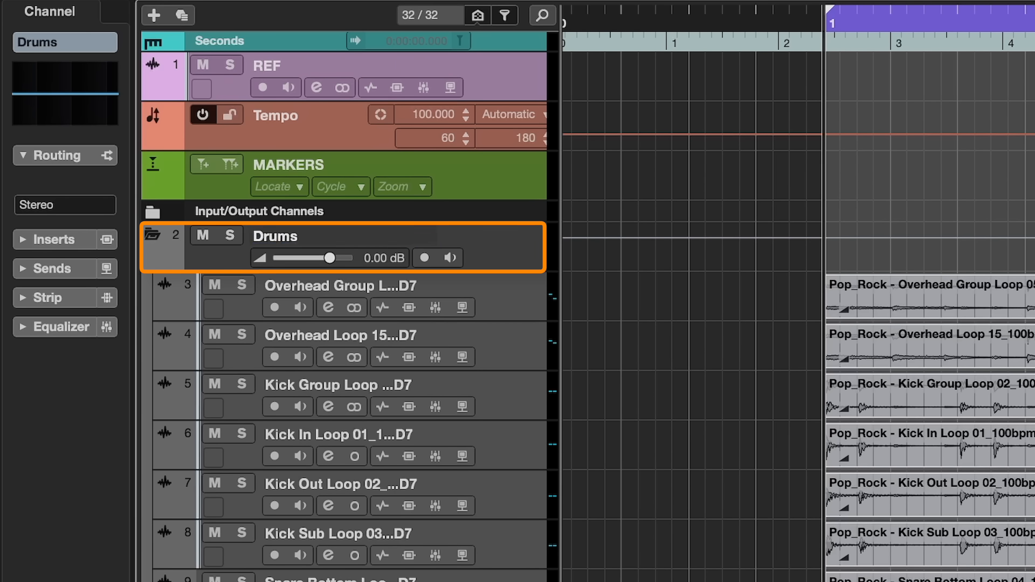
click(175, 250)
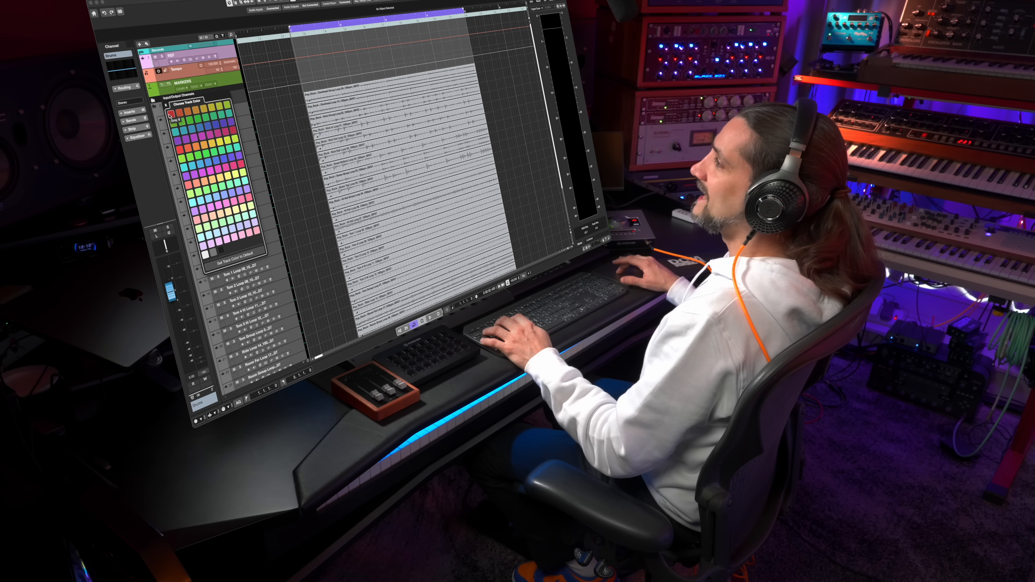
click(170, 114)
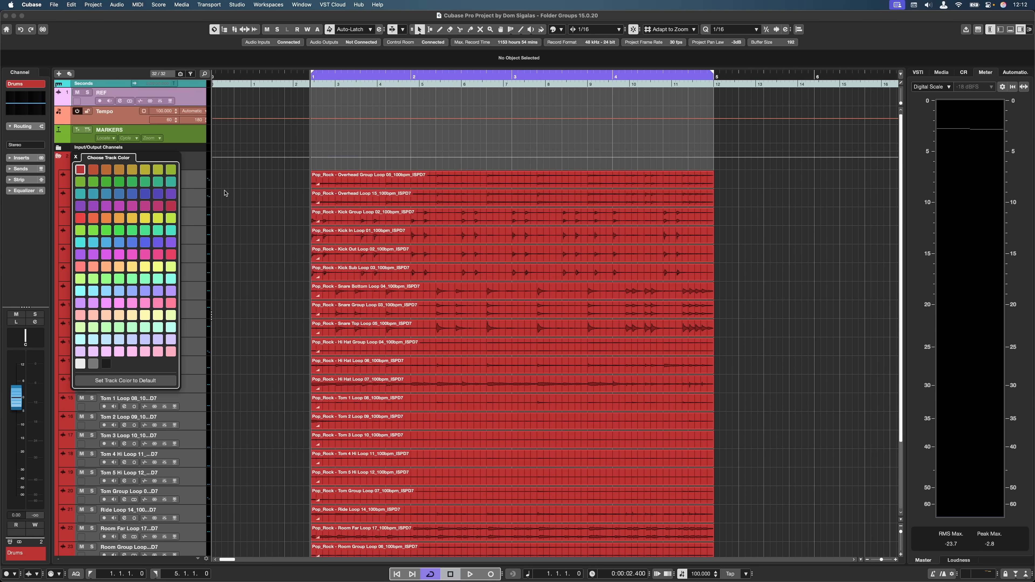
click(232, 195)
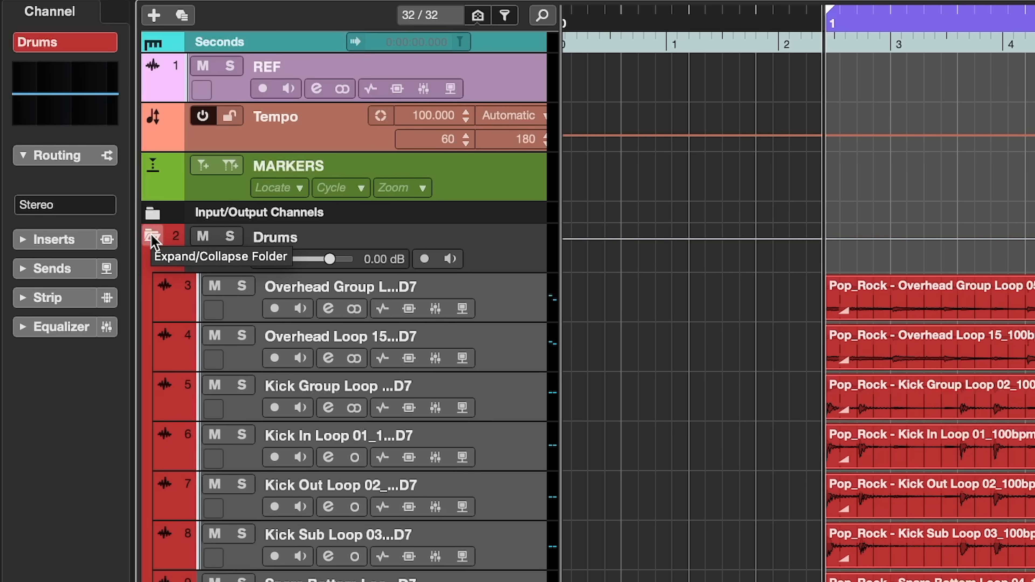
Collapse the Drums folder and draw descending volume automation points on its track between bars 1 and 3.
click(152, 236)
click(943, 245)
mouse_move(380, 163)
mouse_down()
mouse_move(422, 164)
mouse_move(398, 155)
mouse_up()
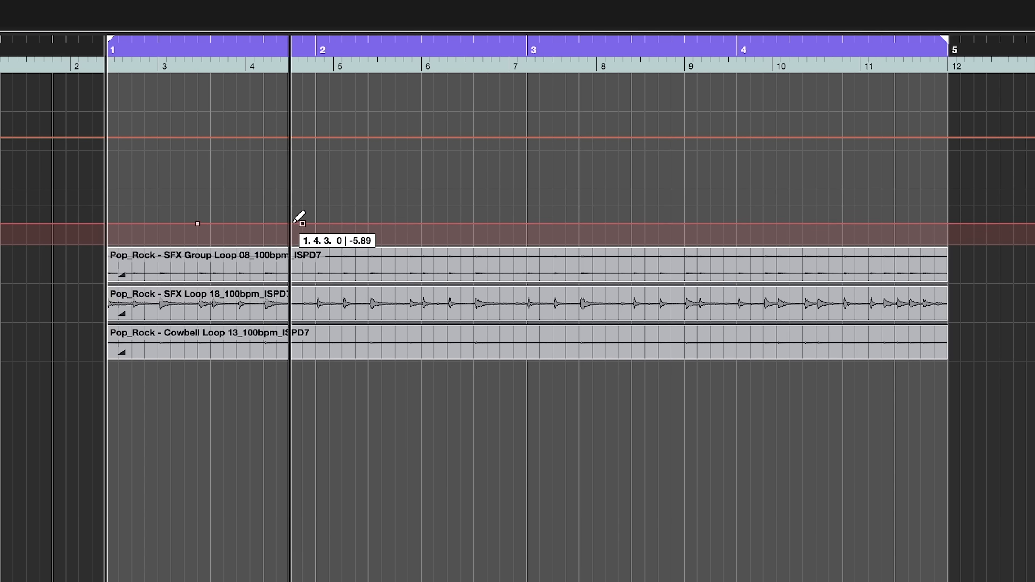
drag(283, 219, 345, 236)
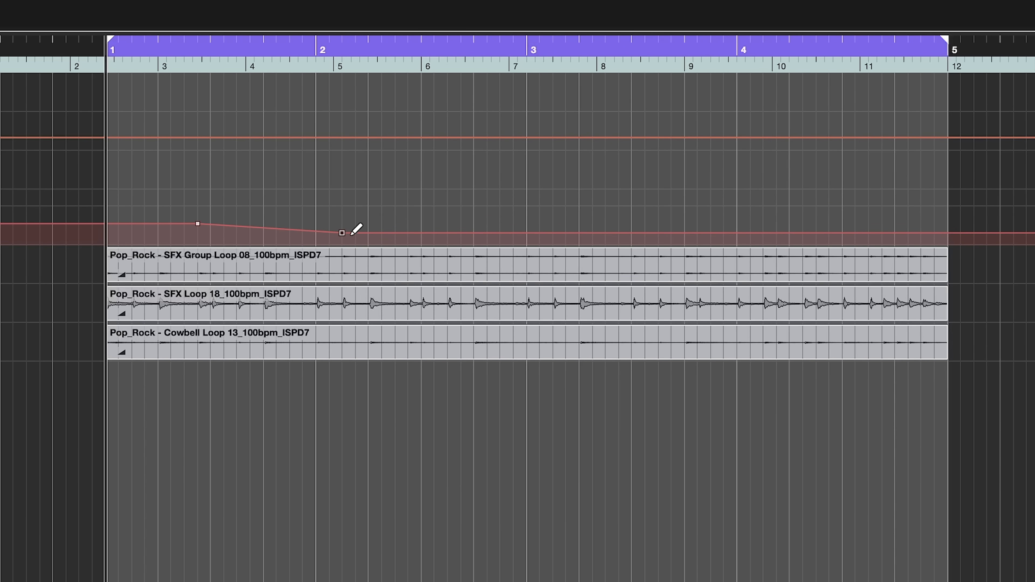
drag(442, 233, 447, 227)
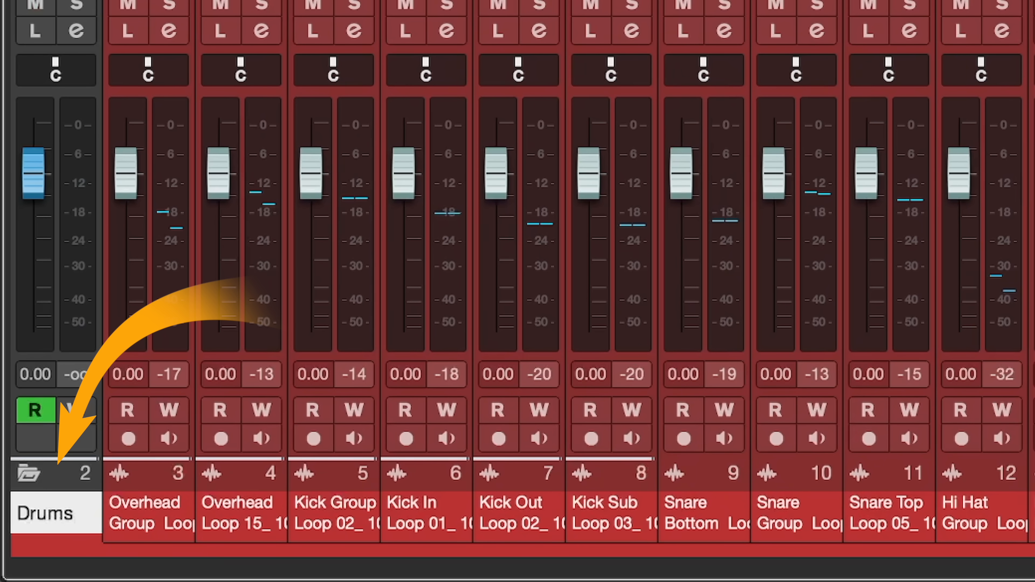
Collapse the Drums folder in the MixConsole and solo its channel during playback.
click(25, 477)
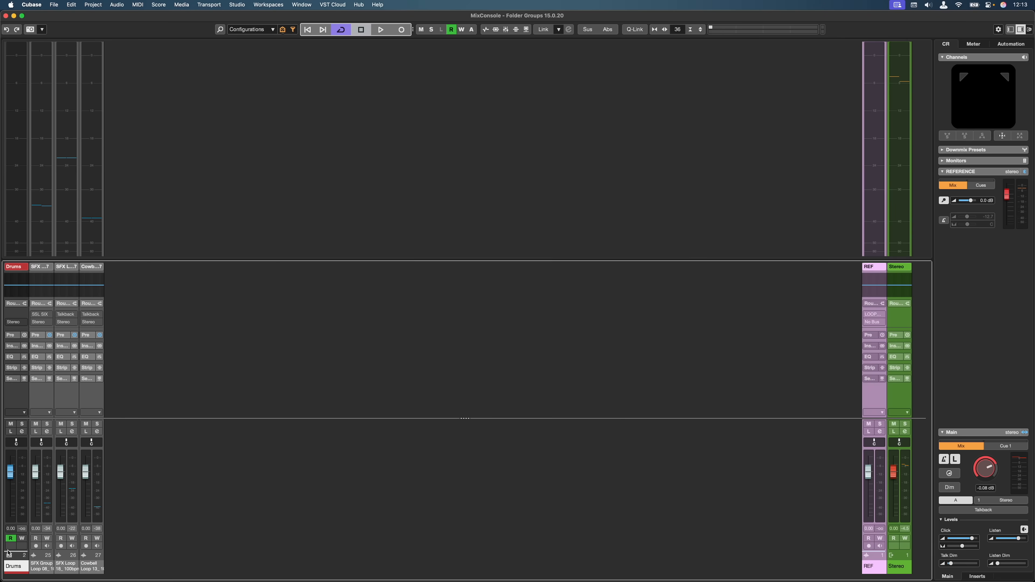
key(space)
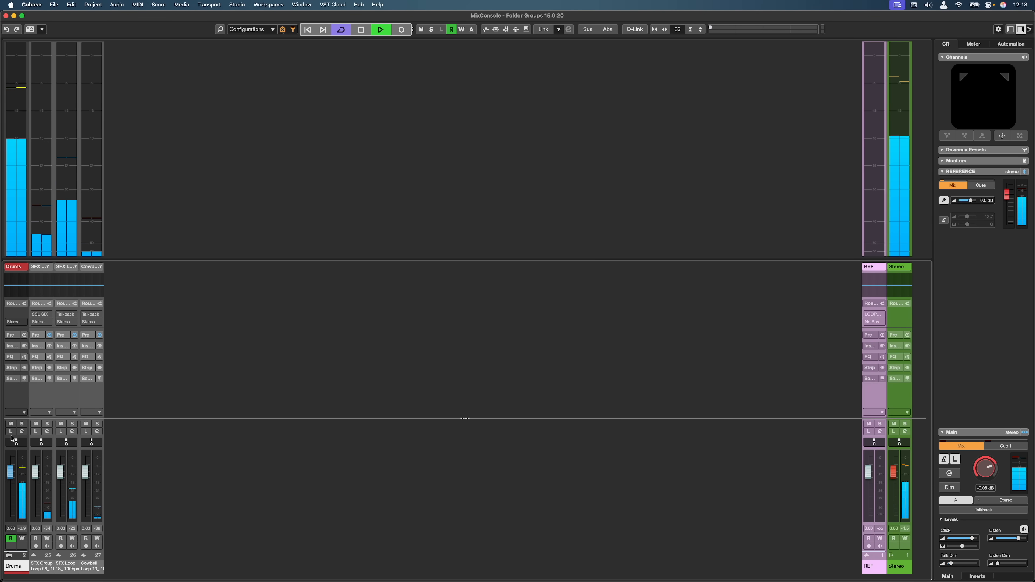
click(22, 424)
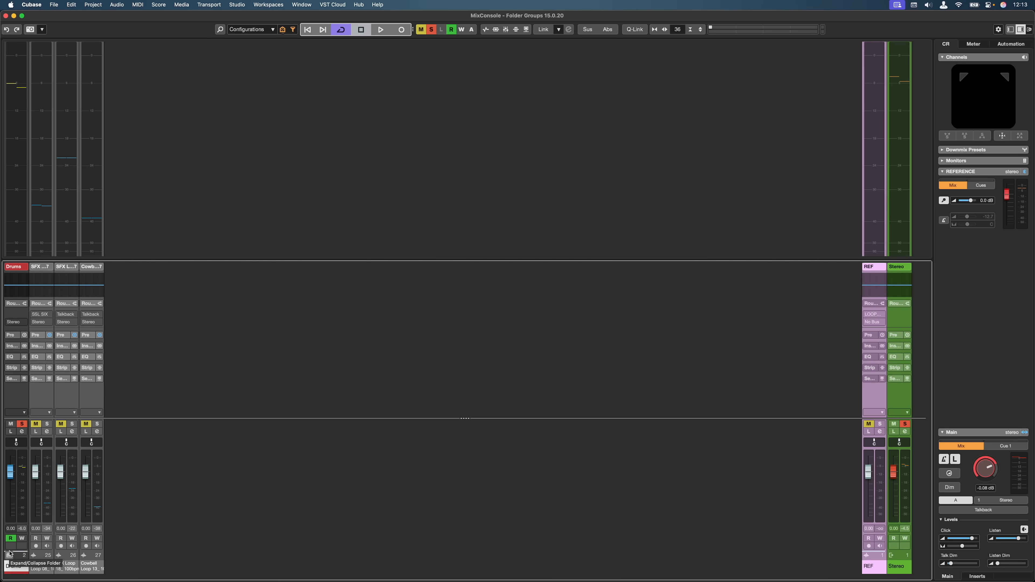
click(10, 555)
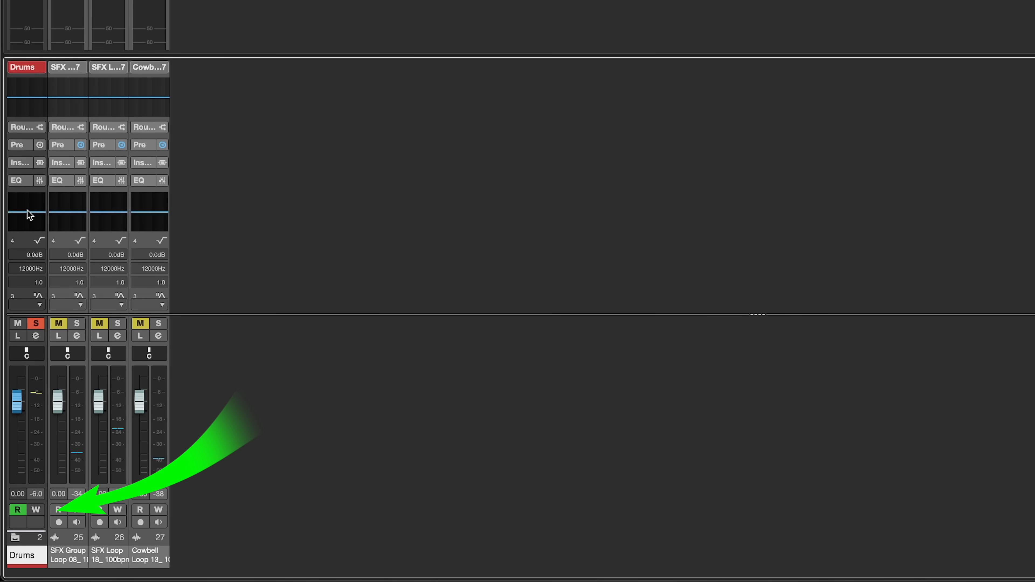
Add a slight cut with EQ band 3 on the Drums folder channel.
click(30, 191)
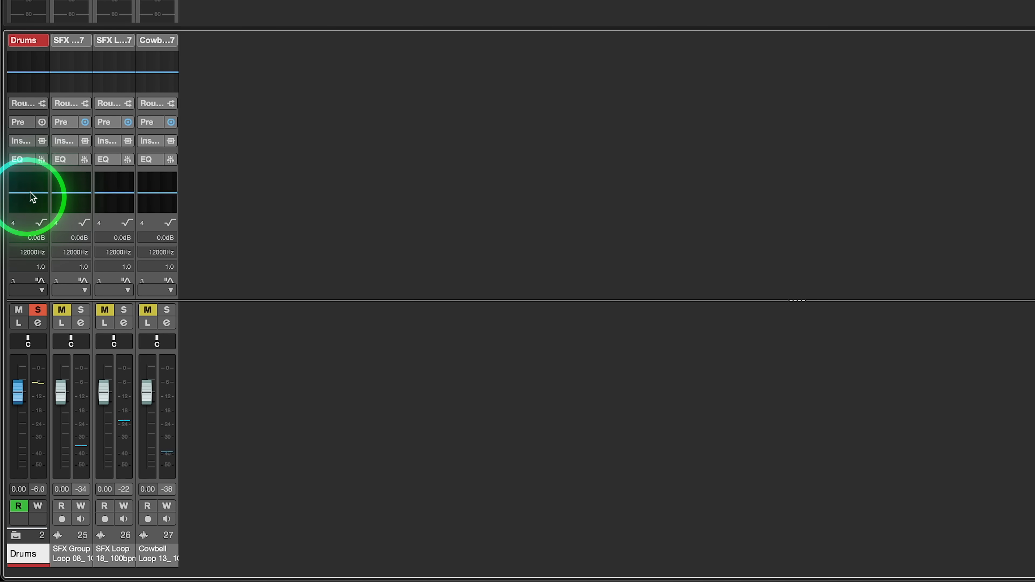
drag(248, 145, 171, 154)
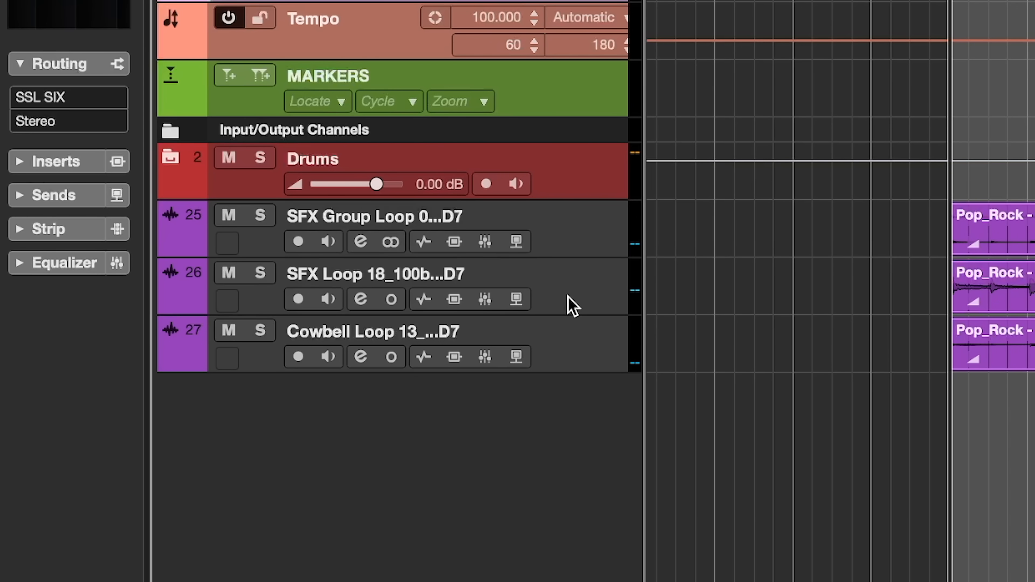
Move the SFX Group, SFX Loop and Cowbell tracks into the Drums folder and open the mixer's routing section.
shift+click(585, 334)
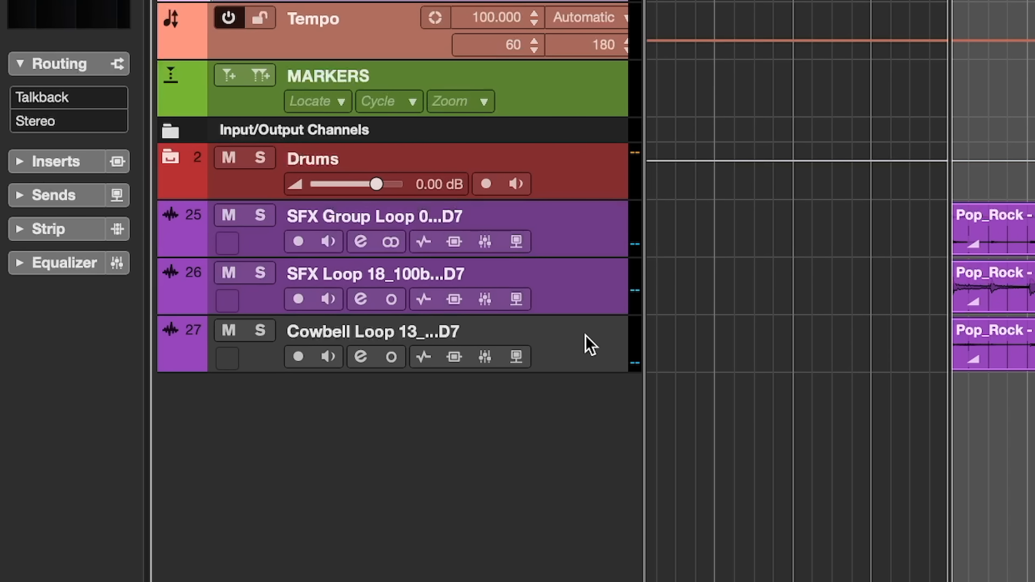
shift+click(586, 231)
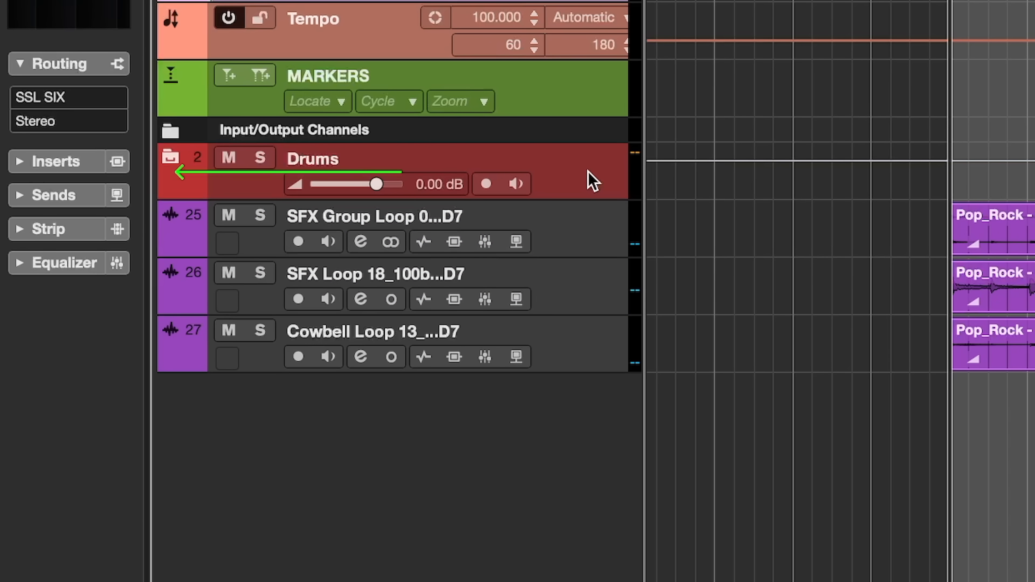
drag(587, 170, 587, 171)
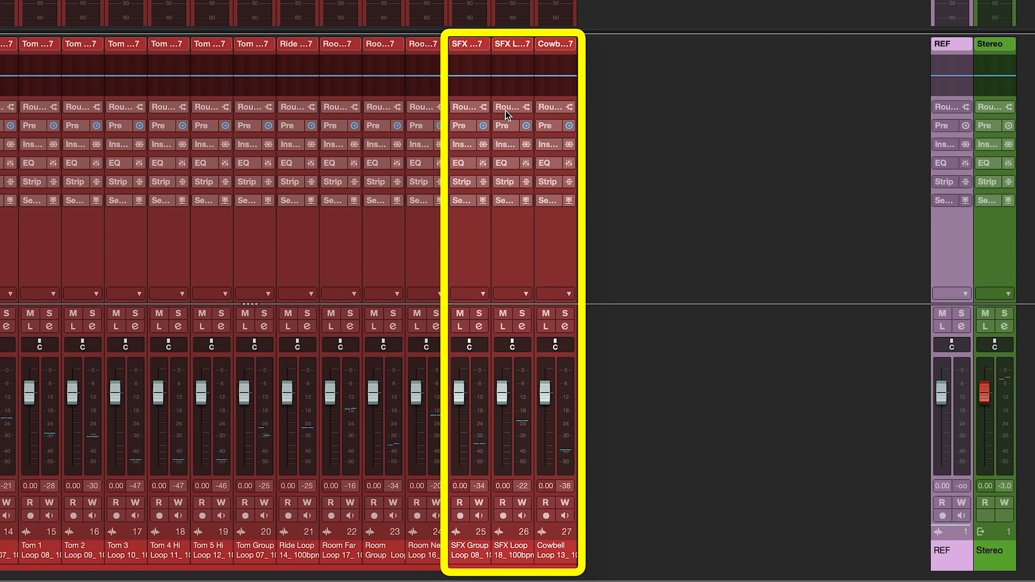
click(505, 108)
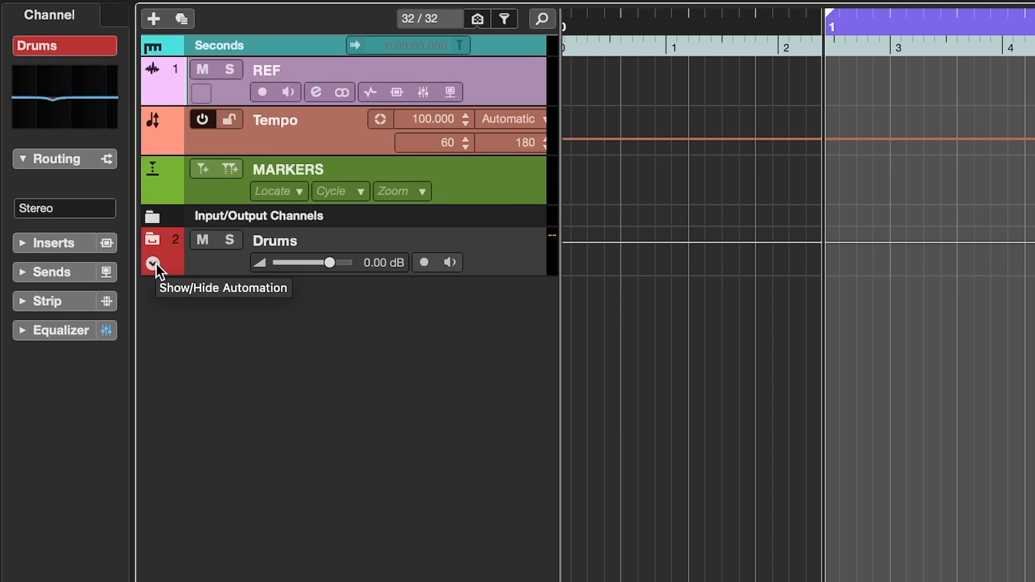
Show the automation lane of the Drums folder and open its automation parameter list.
click(153, 264)
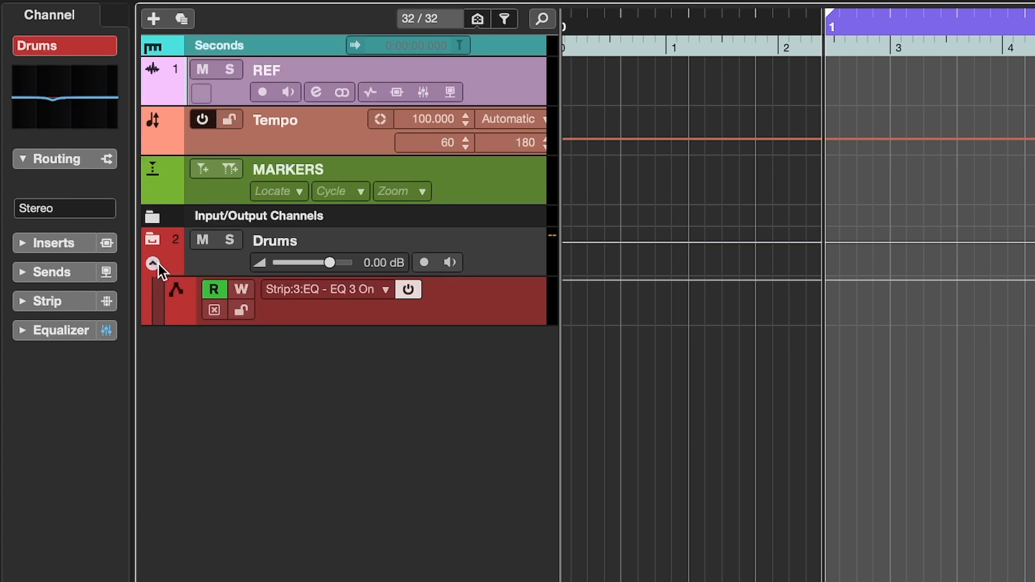
click(303, 293)
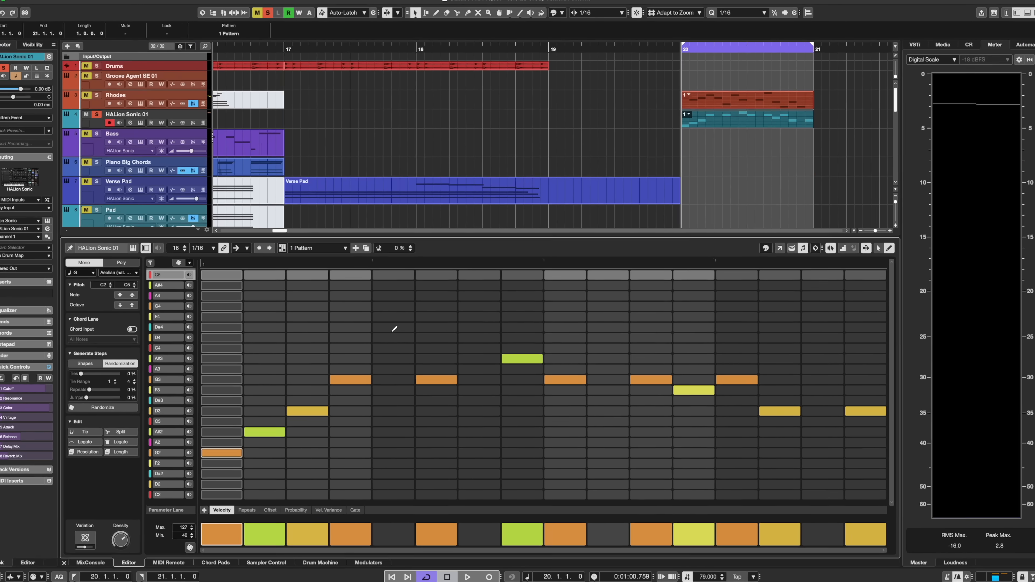
Switch the HALion Sonic 01 pattern editor to Step Selection and select individual steps, including A#2 at step 2 and G3 at step 6.
click(394, 328)
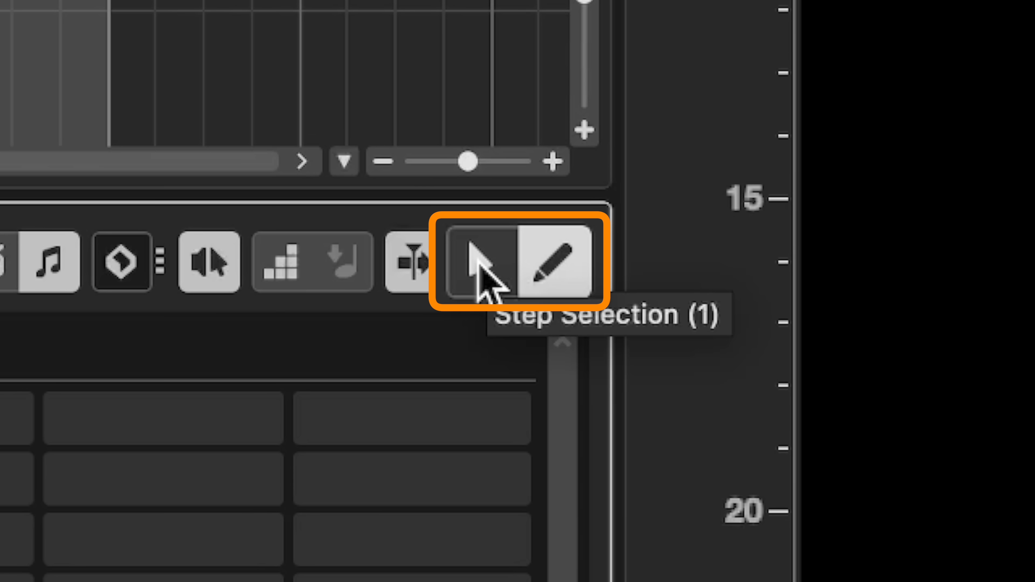
click(477, 263)
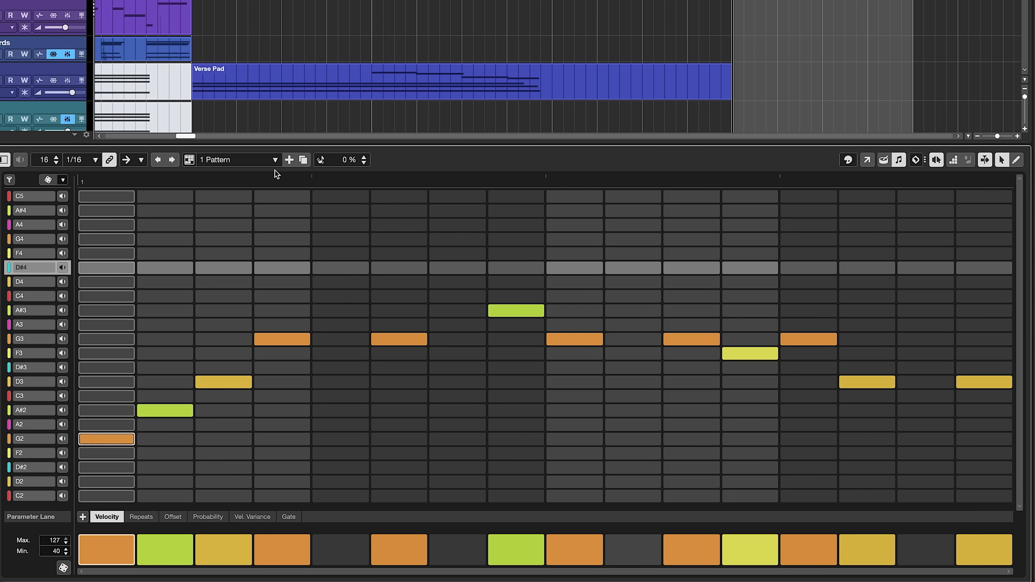
click(151, 411)
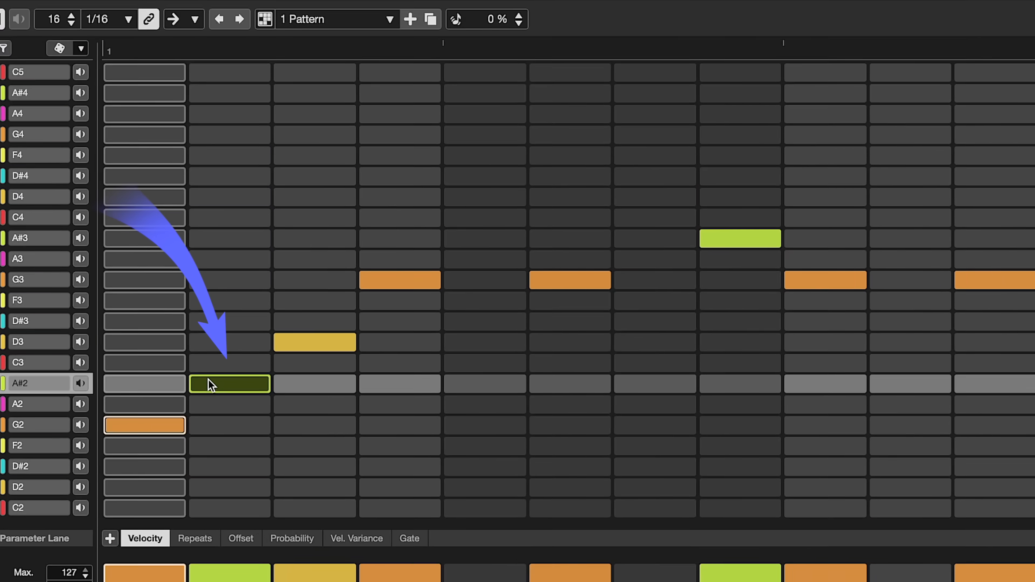
mouse_move(152, 411)
mouse_down()
mouse_move(148, 367)
mouse_move(144, 428)
mouse_up()
drag(276, 383, 448, 371)
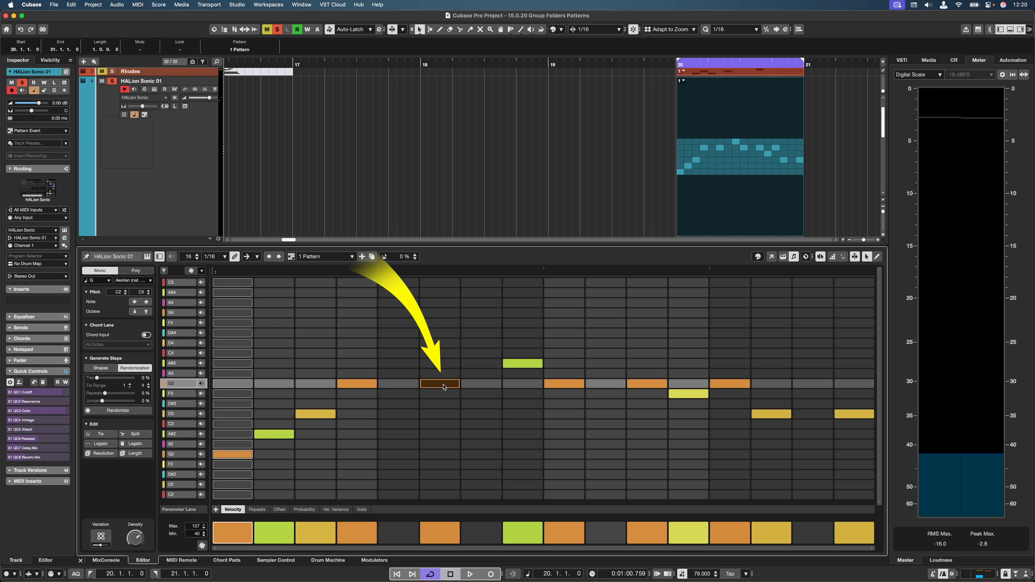
click(443, 387)
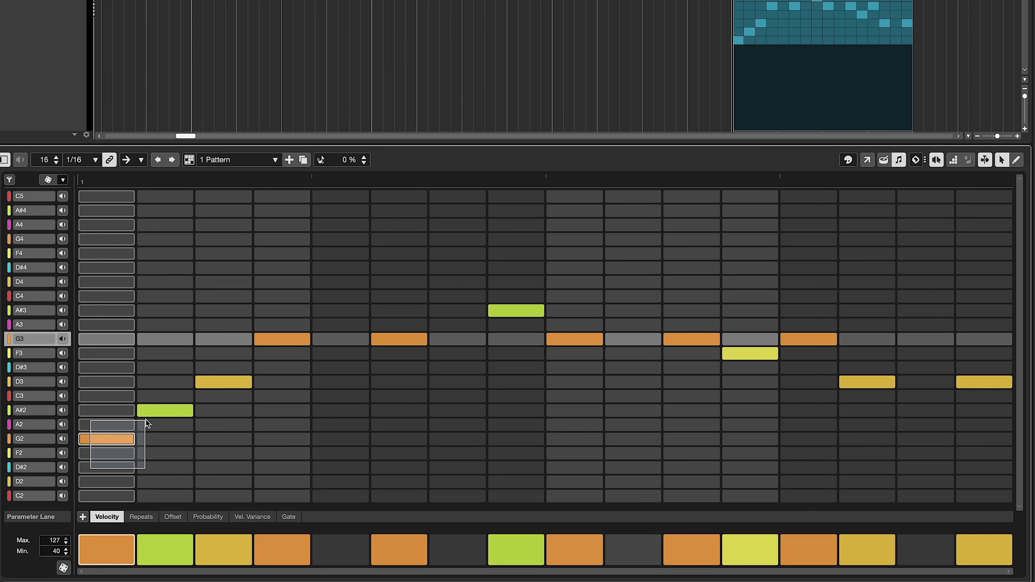
Select the pattern's first four steps with a rectangle, then extend the selection to include every note through step 13.
drag(147, 424, 314, 306)
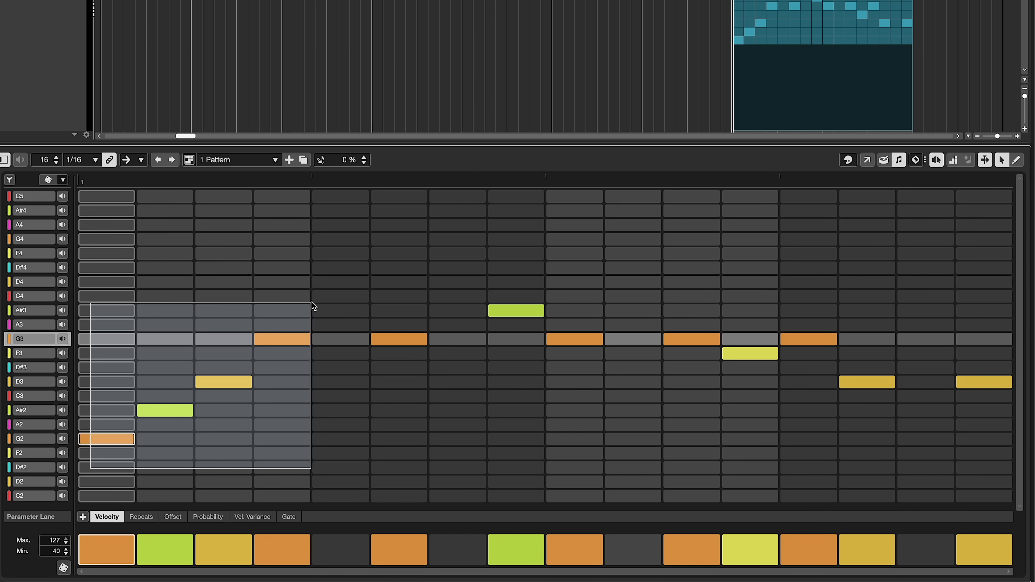
drag(313, 305, 314, 306)
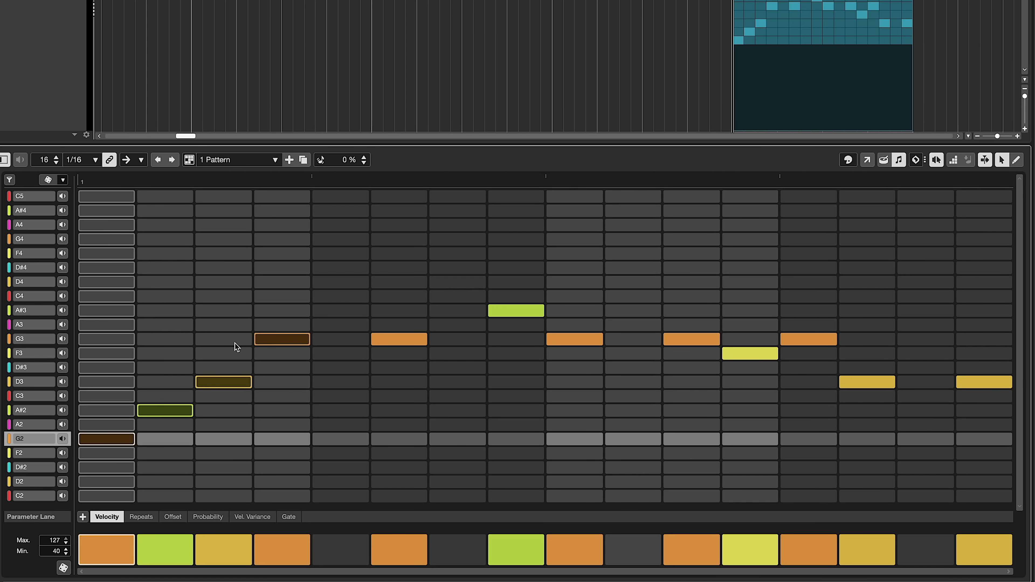
drag(273, 342, 636, 271)
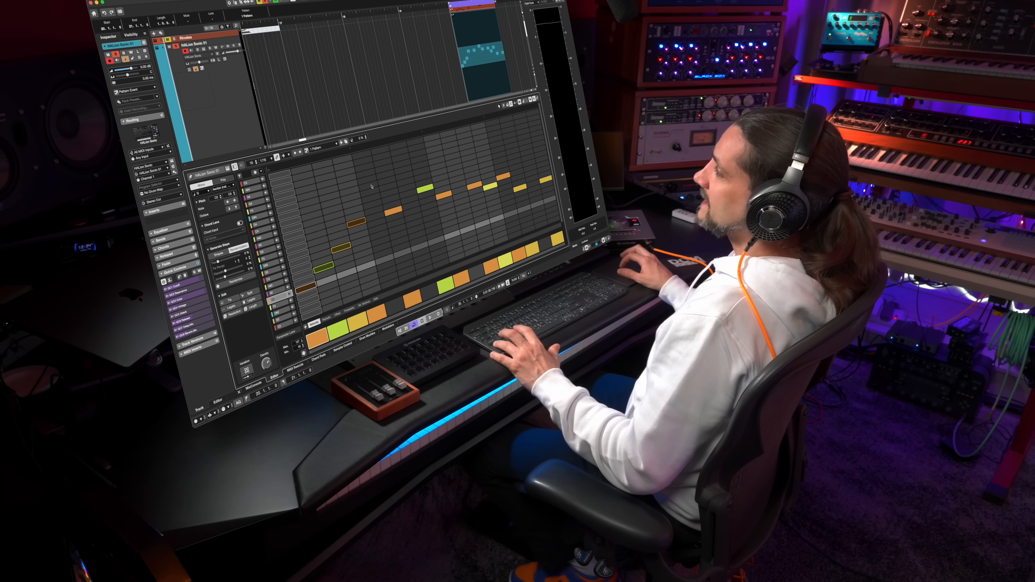
key(shift)
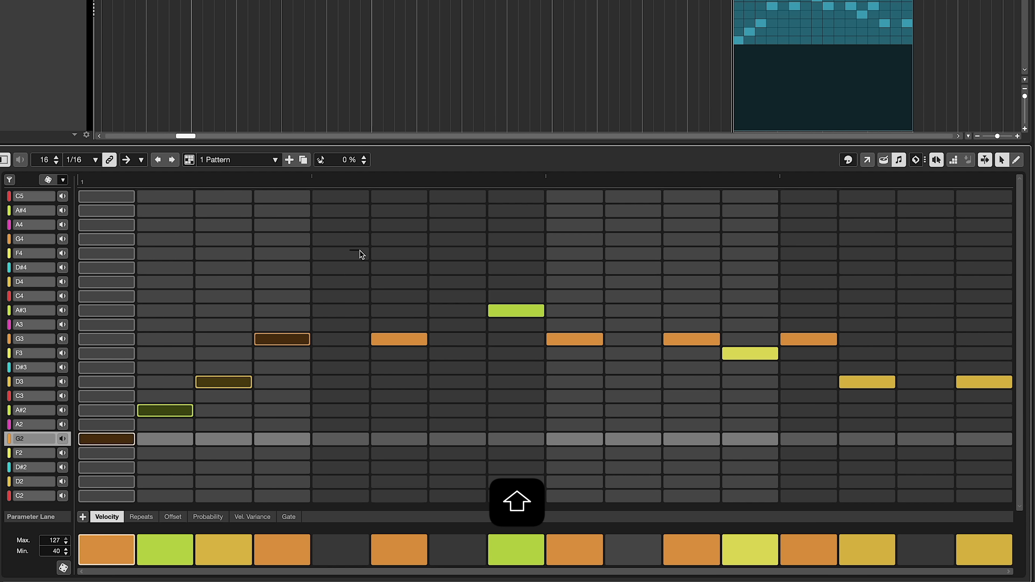
drag(360, 251, 804, 427)
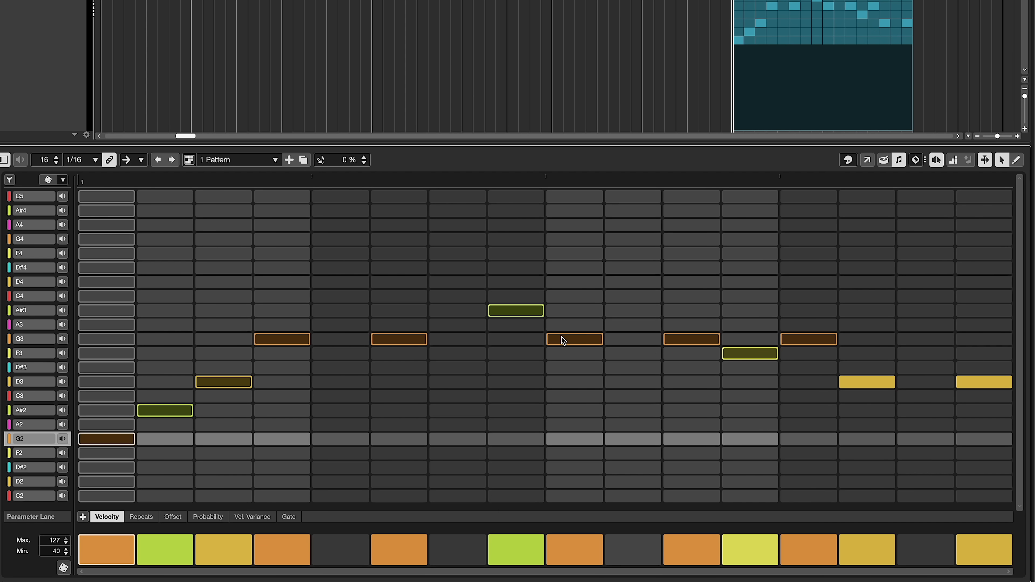
Select the G3 note at step 4 and extend the selection to the following notes on the G3 lane.
key(ctrl)
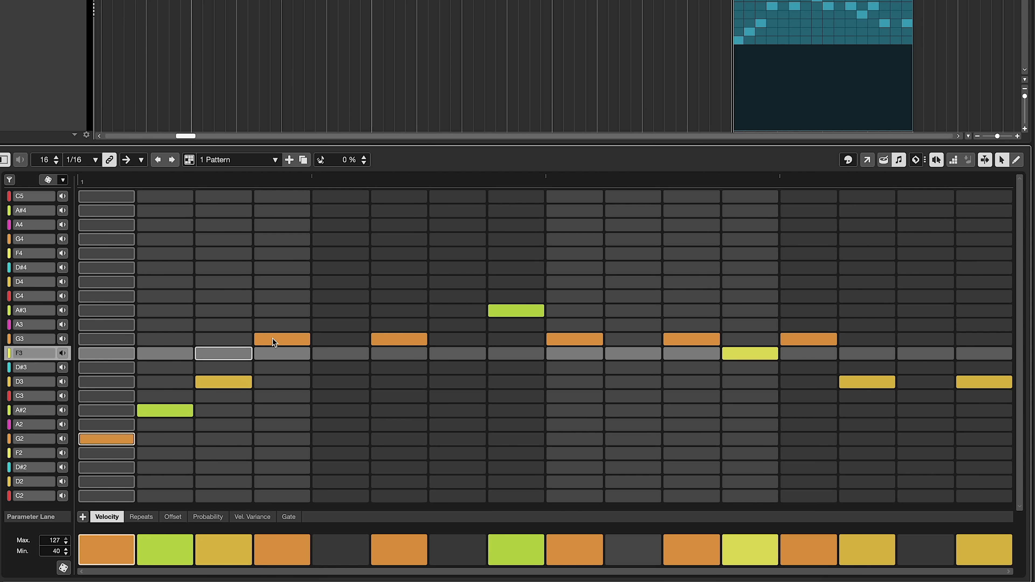
click(273, 338)
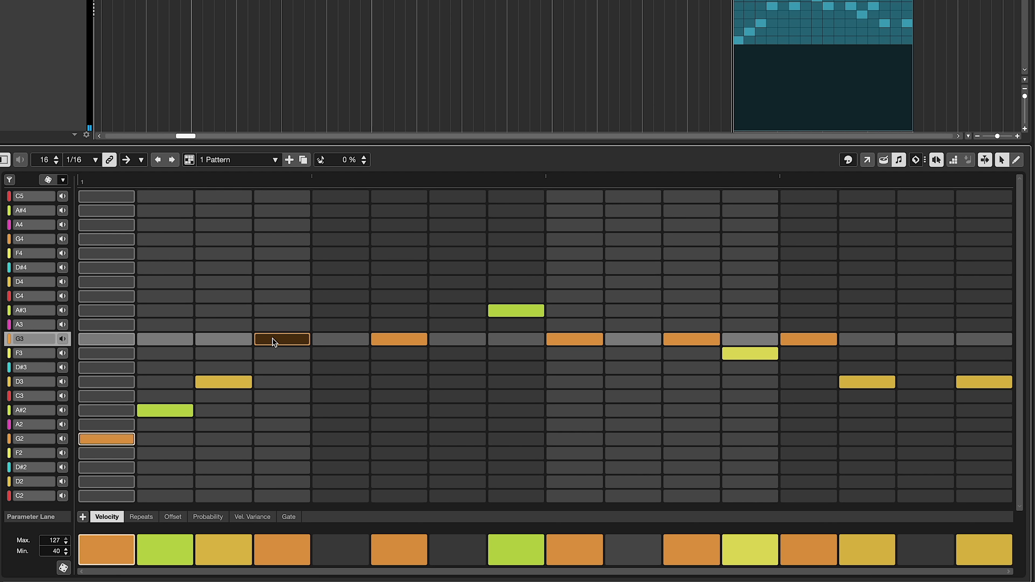
shift+double_click(274, 342)
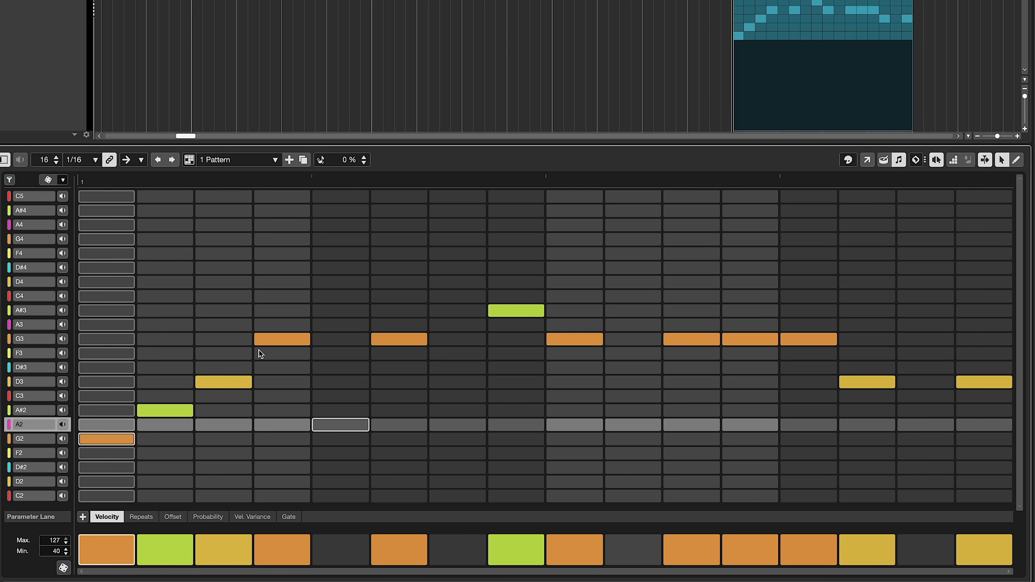
Add a C4 note at step 5 of the pattern and open the step grid's context commands.
key(alt)
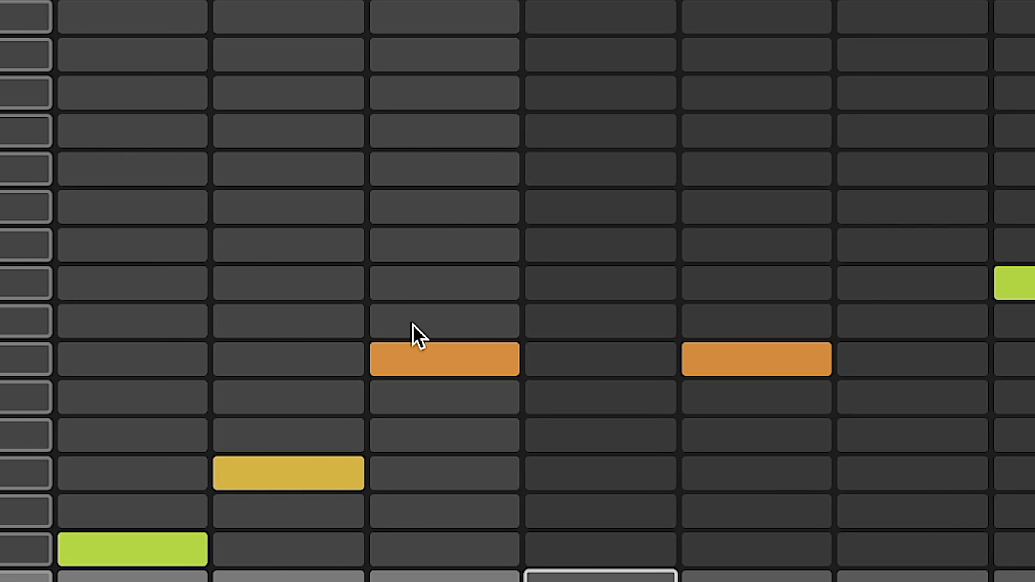
click(558, 237)
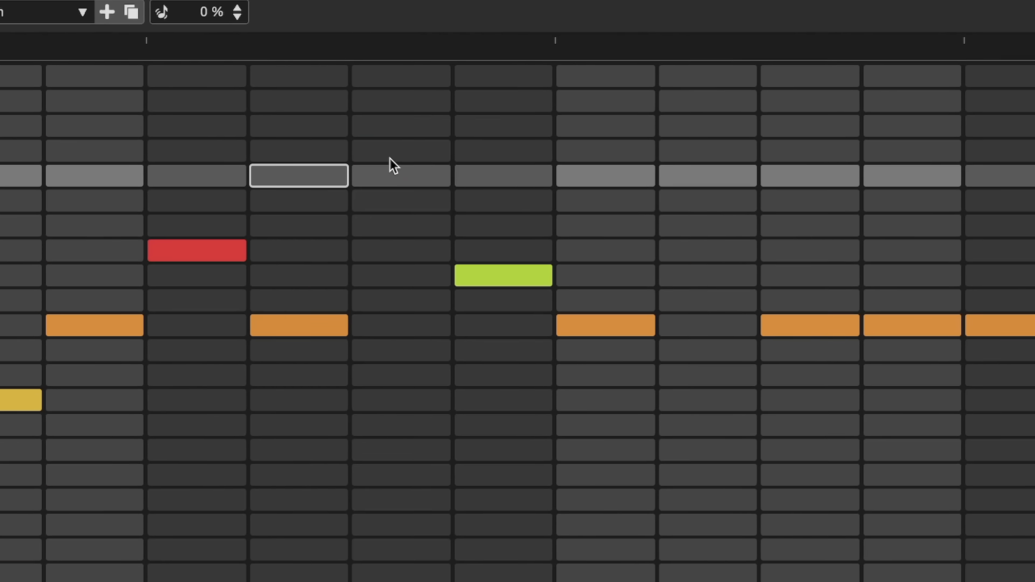
right_click(379, 132)
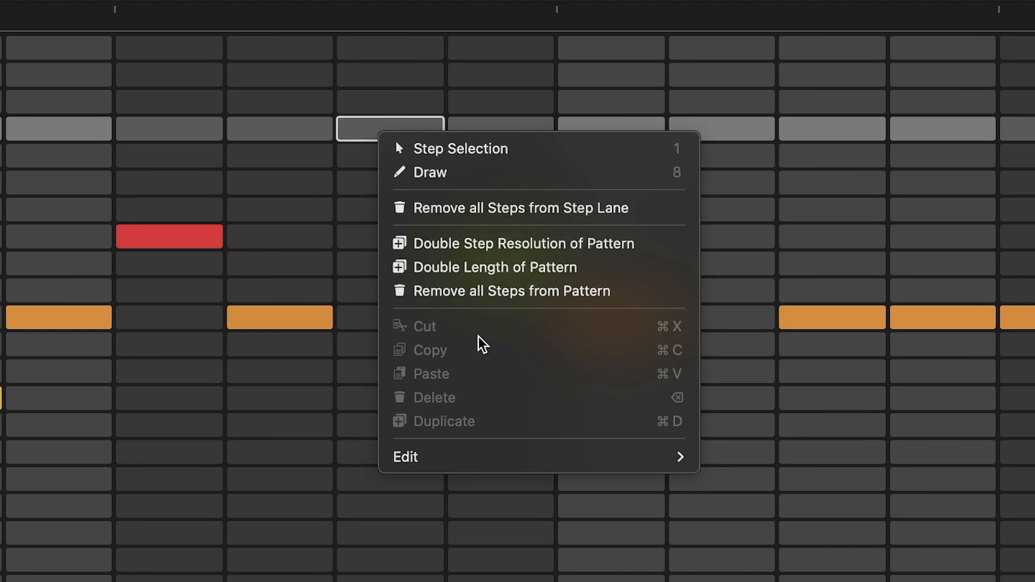
mouse_move(503, 465)
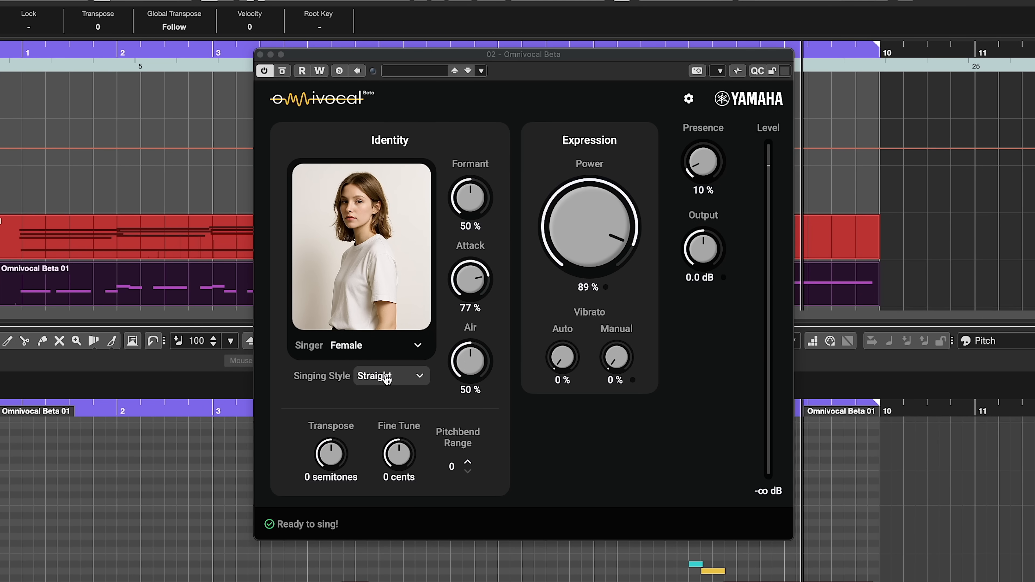
Set Omnivocal's singing style to Dynamic, play the phrase to audition it, and lower the Auto vibrato amount.
click(387, 379)
click(391, 371)
key(space)
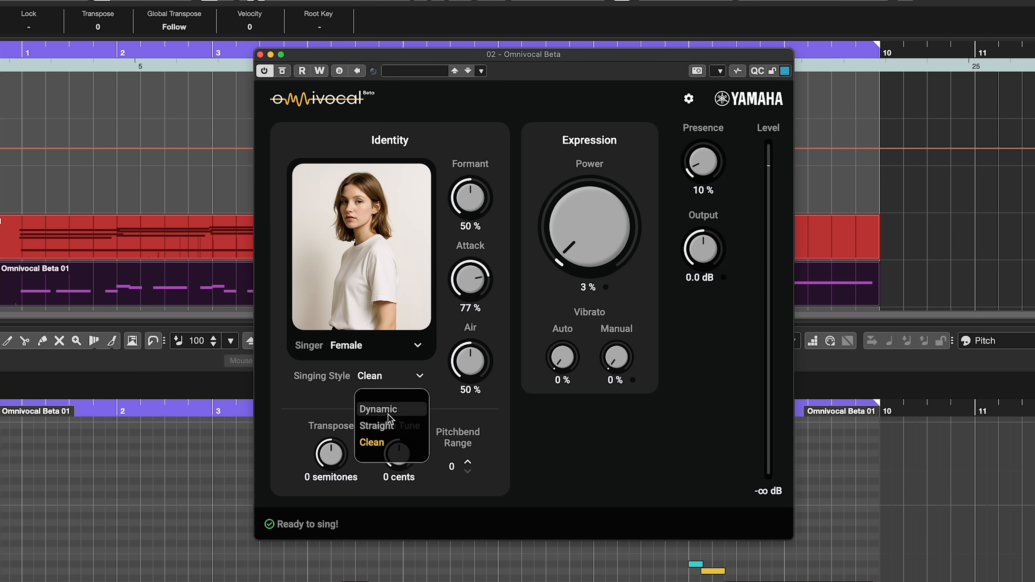
click(389, 415)
key(space)
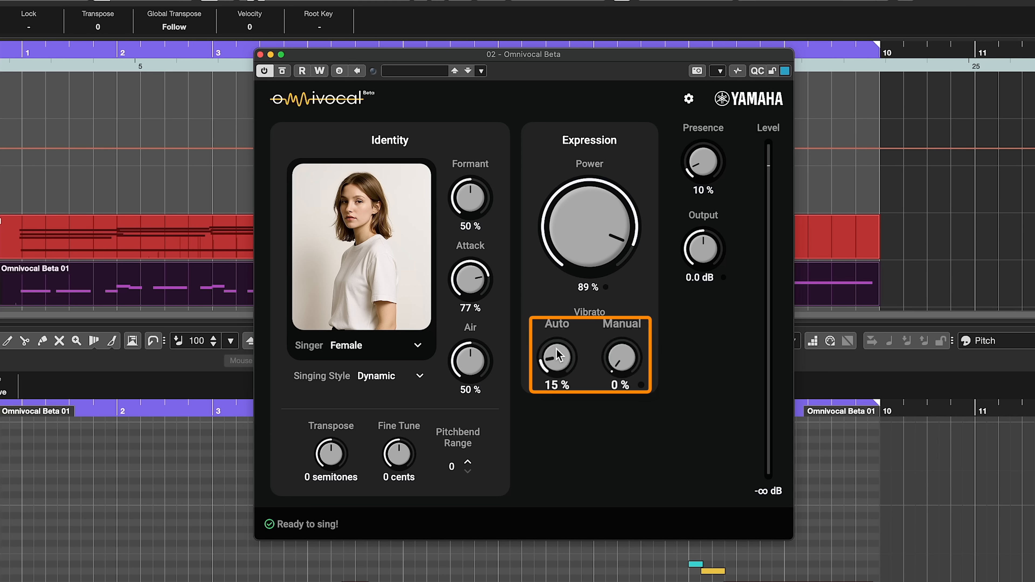
drag(556, 349, 555, 380)
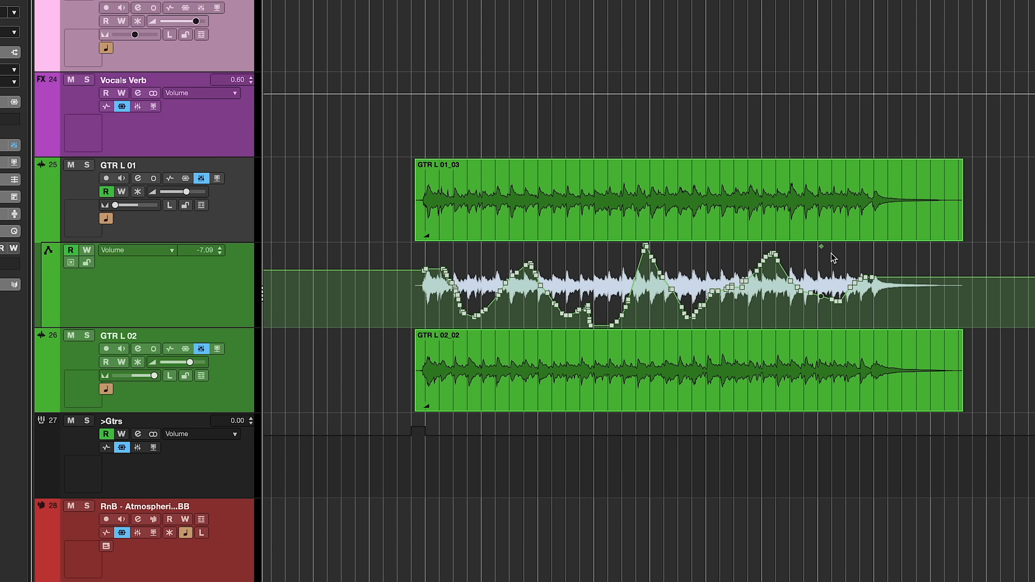
Select the GTR L 02 track and show its Volume automation lane.
click(799, 203)
click(777, 355)
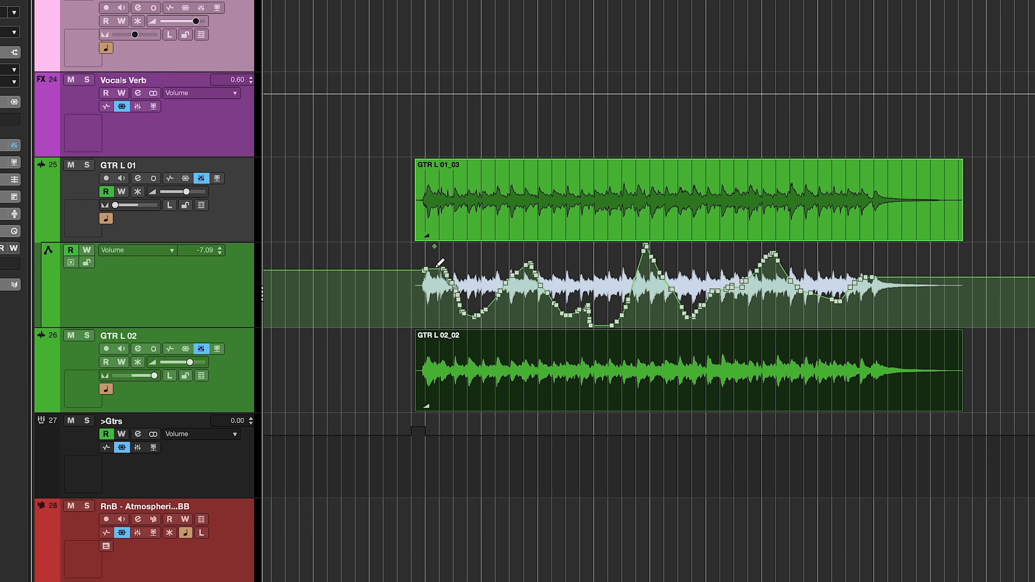
click(228, 393)
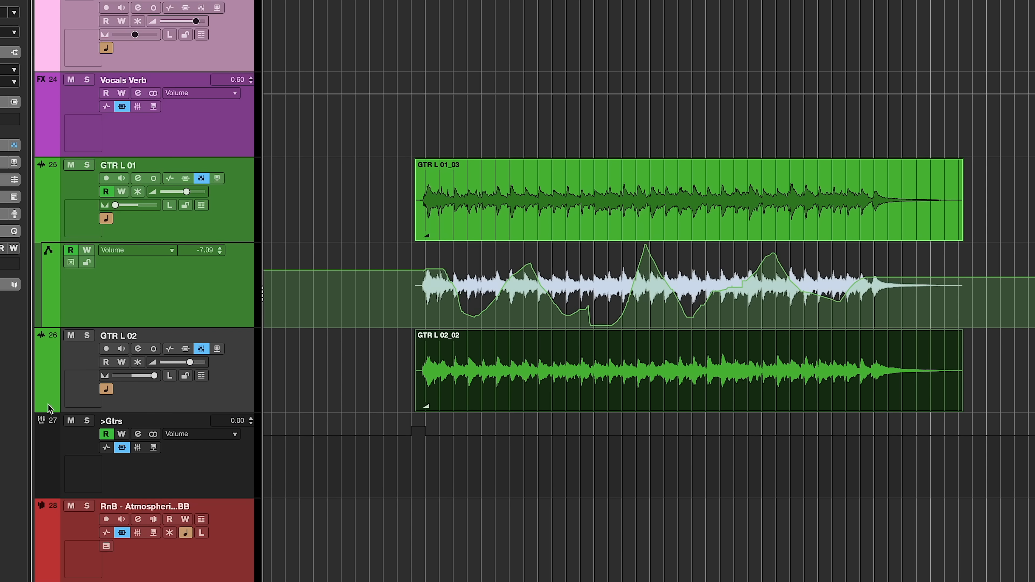
click(39, 409)
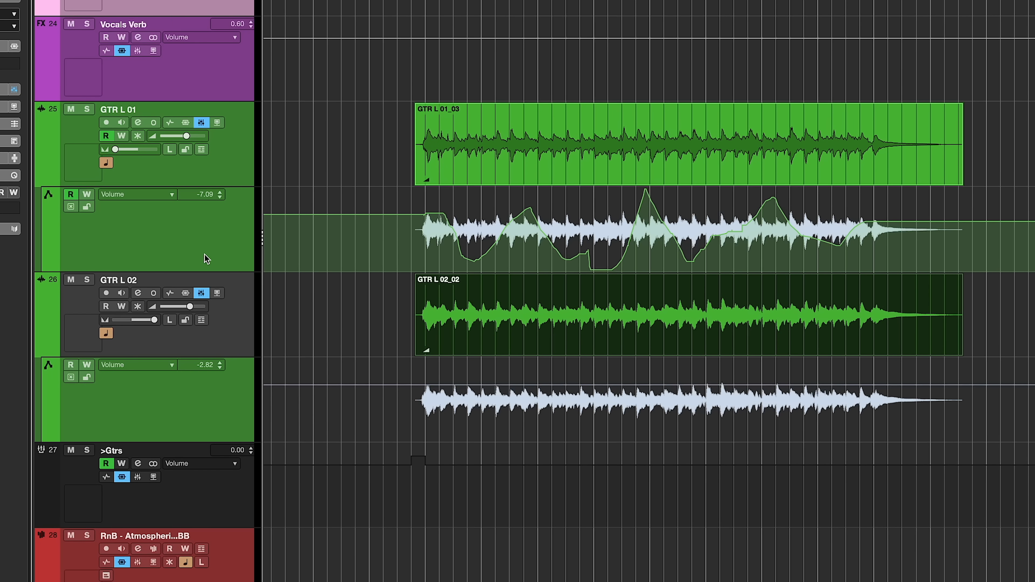
Set the locators around the GTR L 01_03 event and copy the GTR L 01 Volume automation within the locator range.
click(198, 229)
right_click(196, 227)
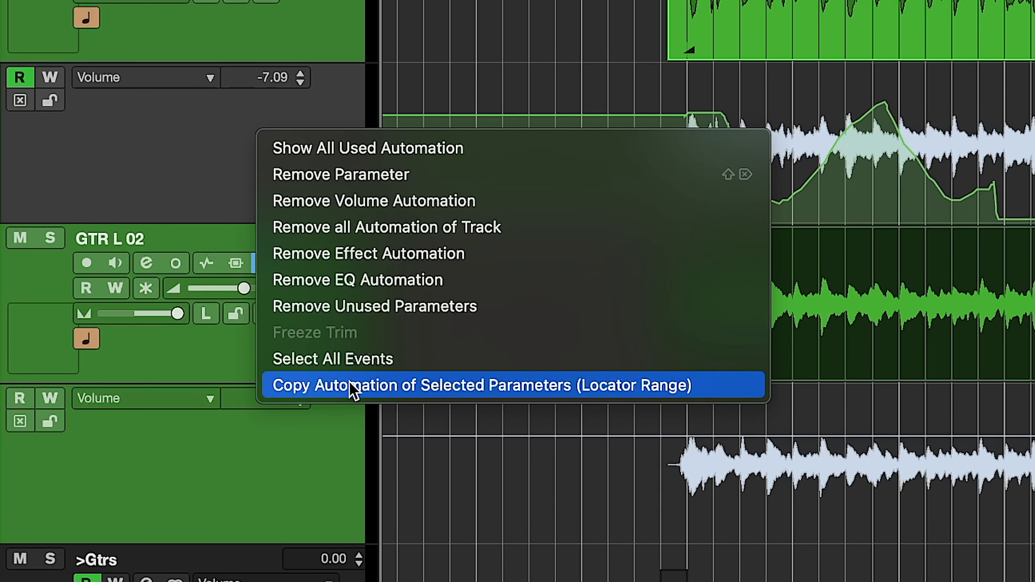
click(351, 385)
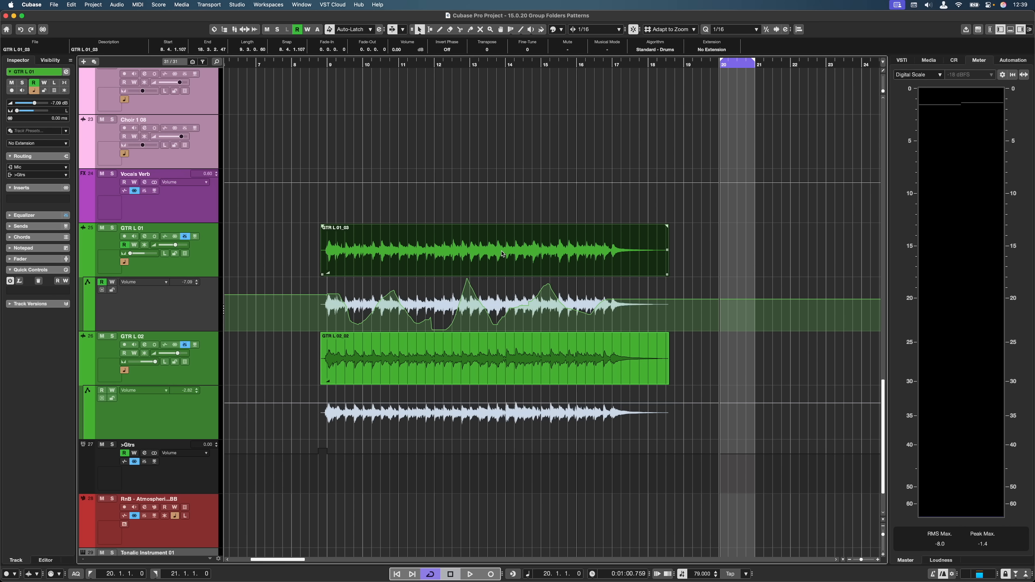
key(p)
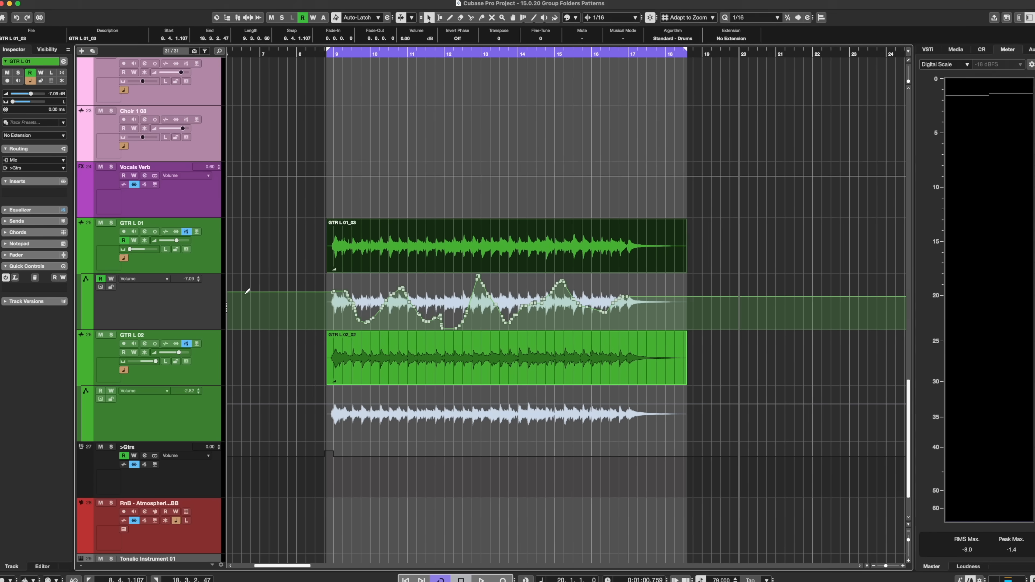
right_click(199, 315)
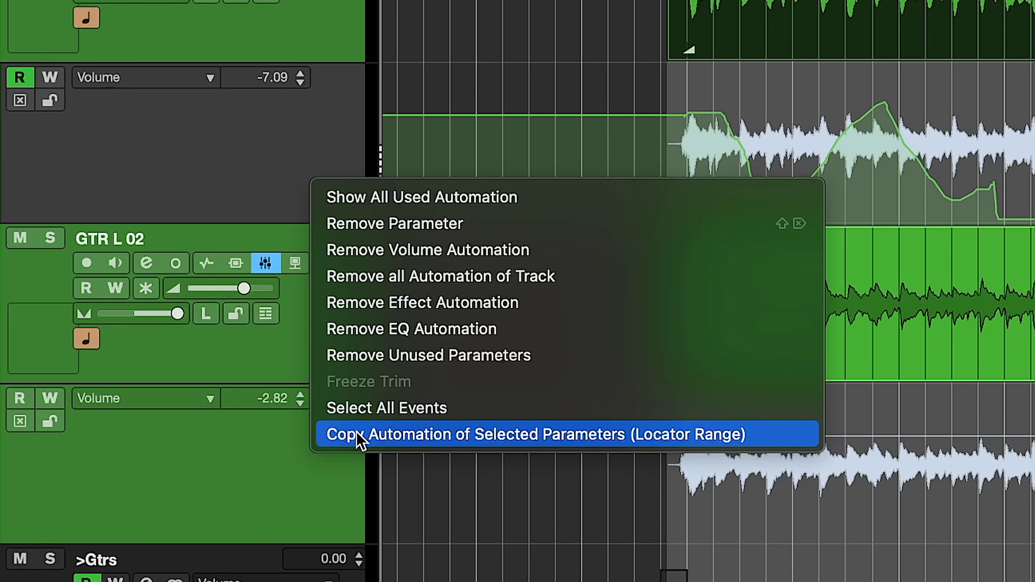
click(357, 434)
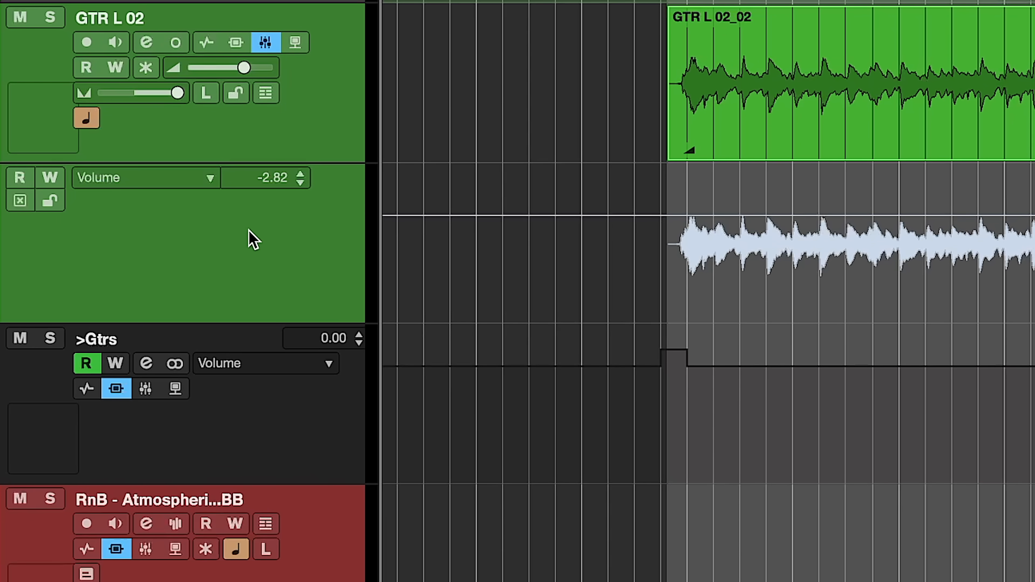
Paste the copied automation into the GTR L 02 automation lane across the locator range.
right_click(249, 231)
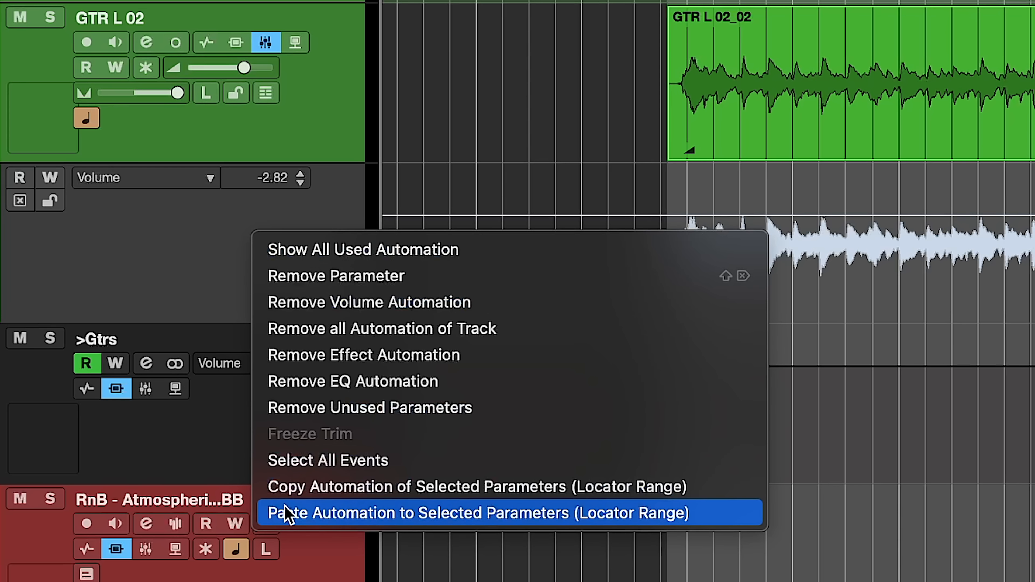
click(288, 513)
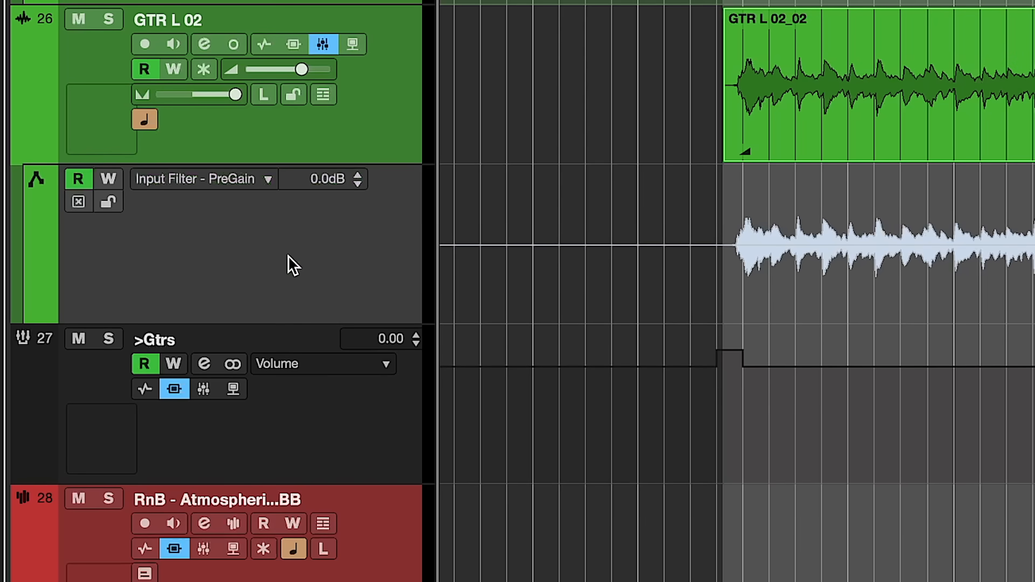
click(175, 420)
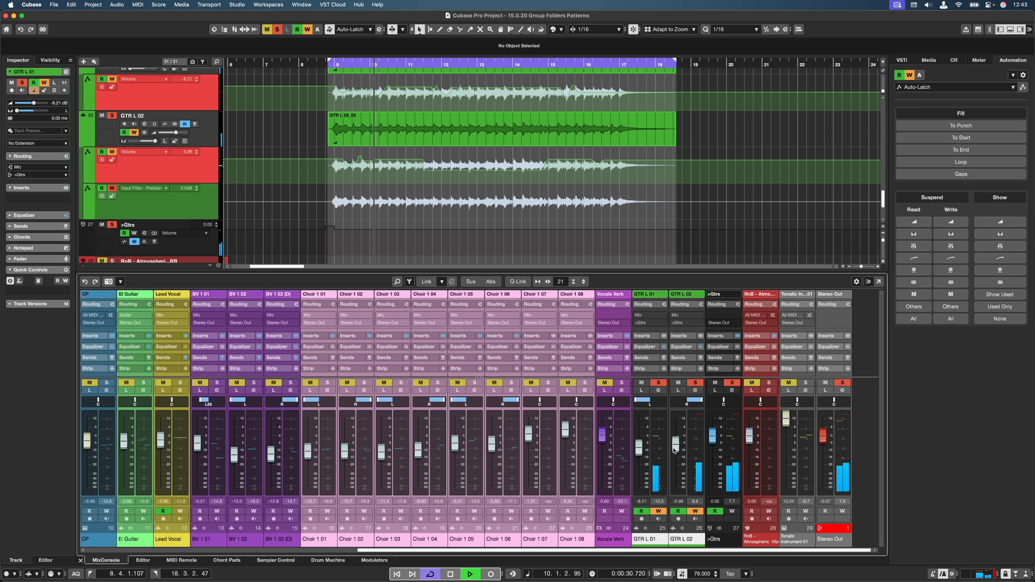
Lower the GTR L 02 fader to about -16.7 dB during playback, and punch out that channel's automation writing.
drag(674, 450, 675, 457)
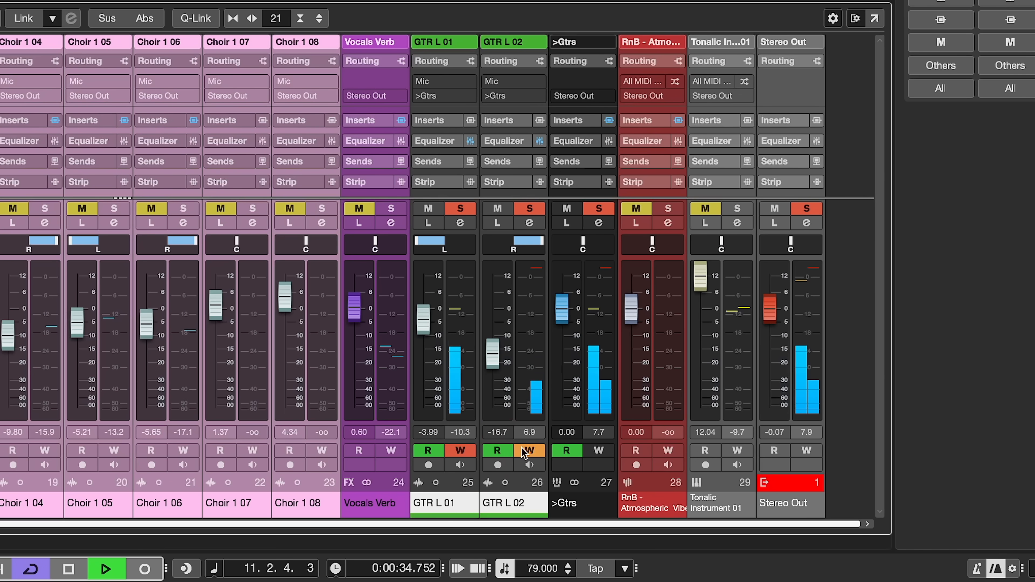
click(528, 451)
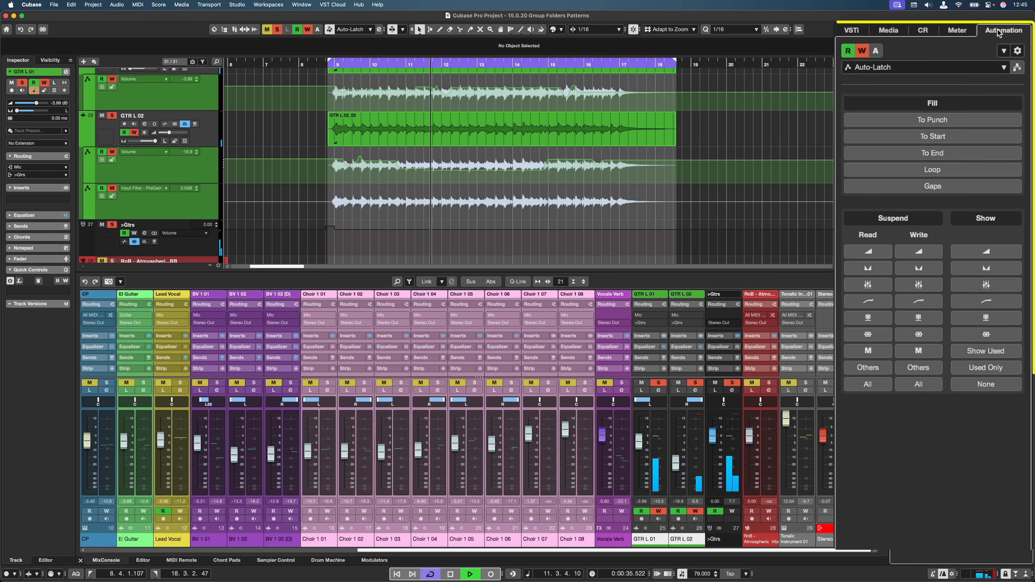
Set the global automation mode to Touch and look through the available automation functions.
click(867, 71)
click(856, 48)
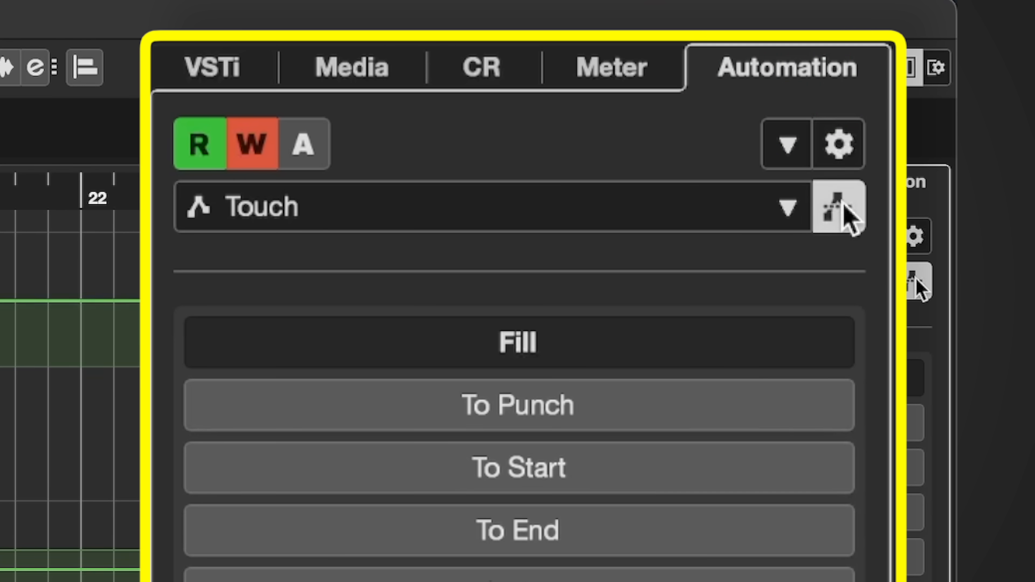
click(810, 147)
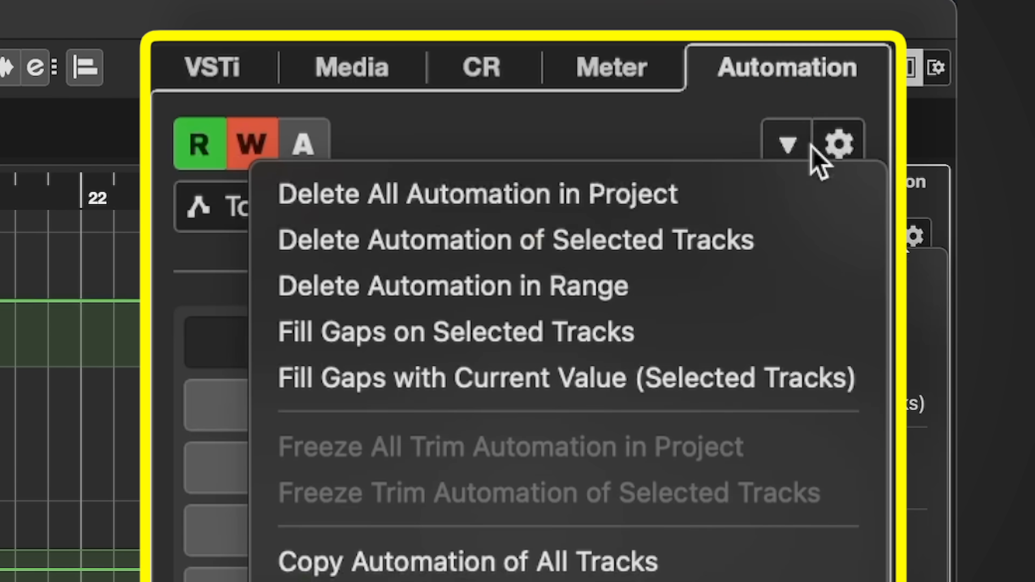
click(677, 124)
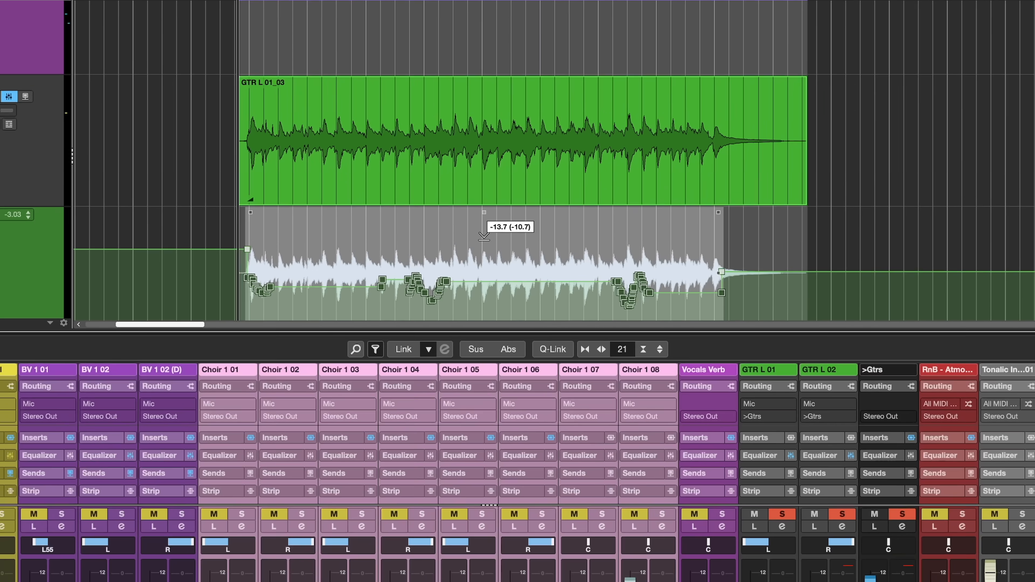
Shift the selected GTR L 01 volume automation points vertically as a group, and select the smaller range around the last dip.
drag(484, 235, 484, 217)
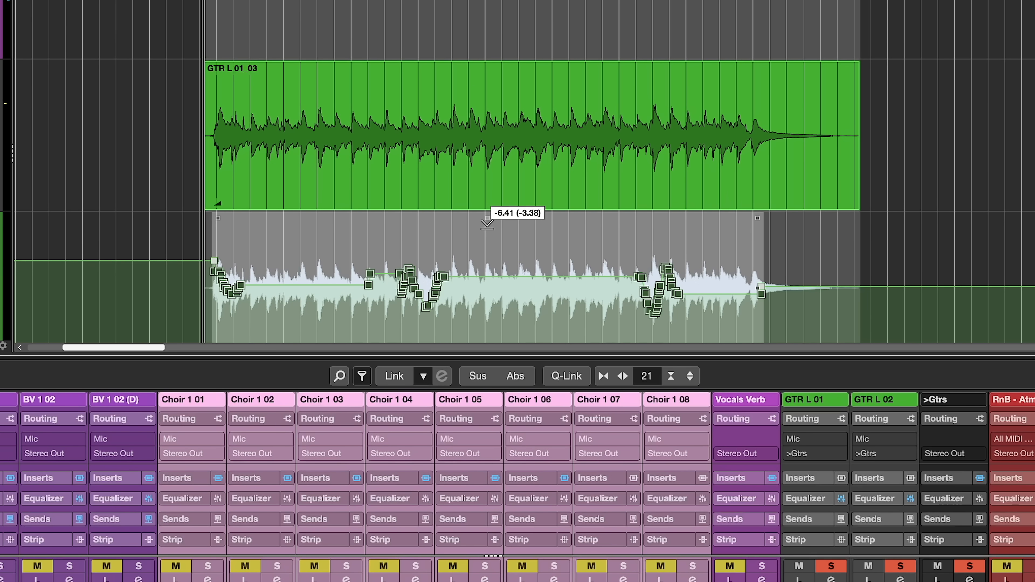
mouse_move(488, 223)
mouse_down()
mouse_move(485, 236)
mouse_move(476, 191)
mouse_move(477, 218)
mouse_up()
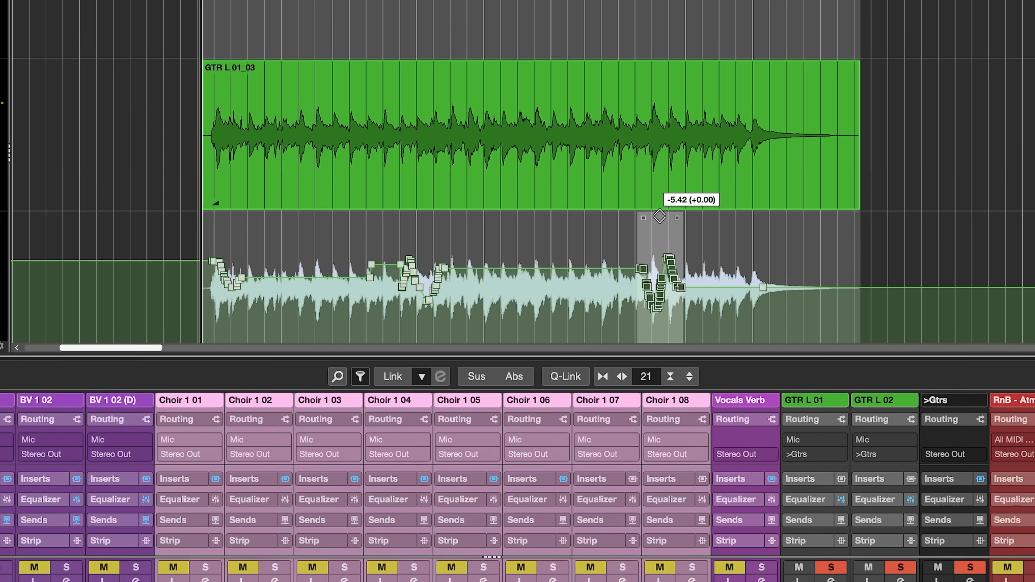
mouse_move(661, 217)
mouse_down()
mouse_move(663, 258)
mouse_move(662, 218)
mouse_up()
drag(522, 186, 494, 221)
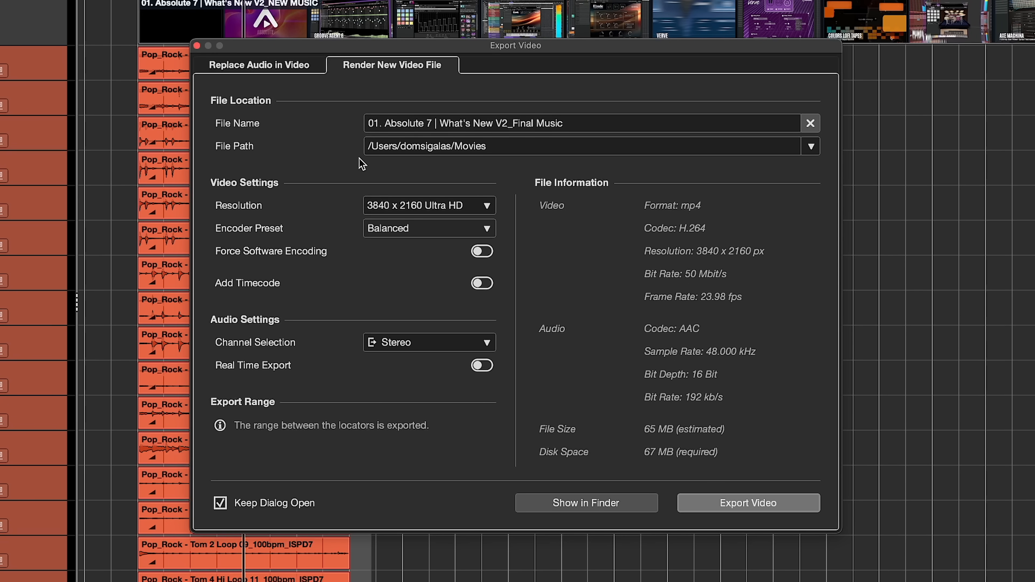
Review the resolution choices and encoder presets available for rendering a new video file.
click(399, 204)
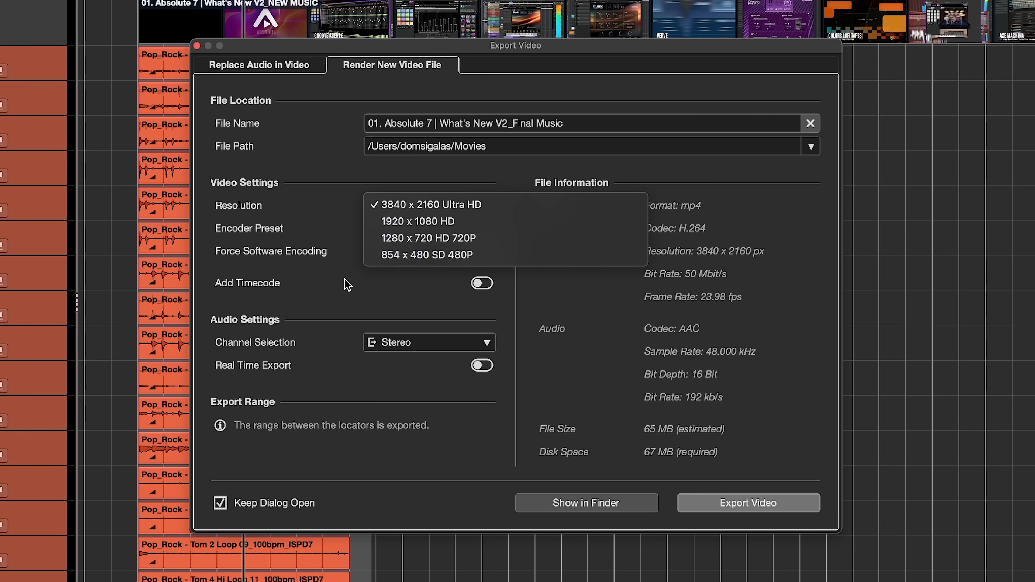
click(317, 283)
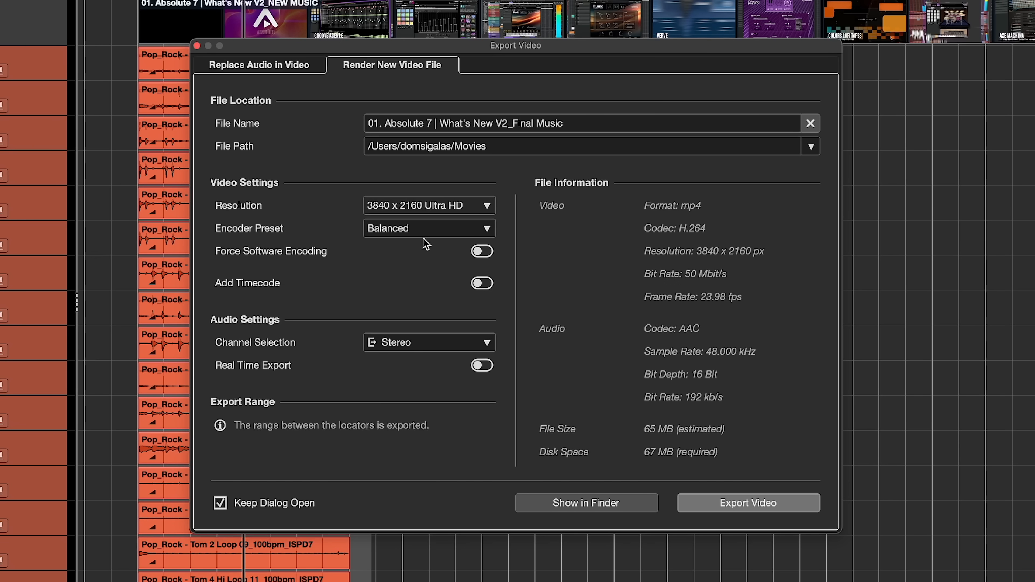
click(428, 230)
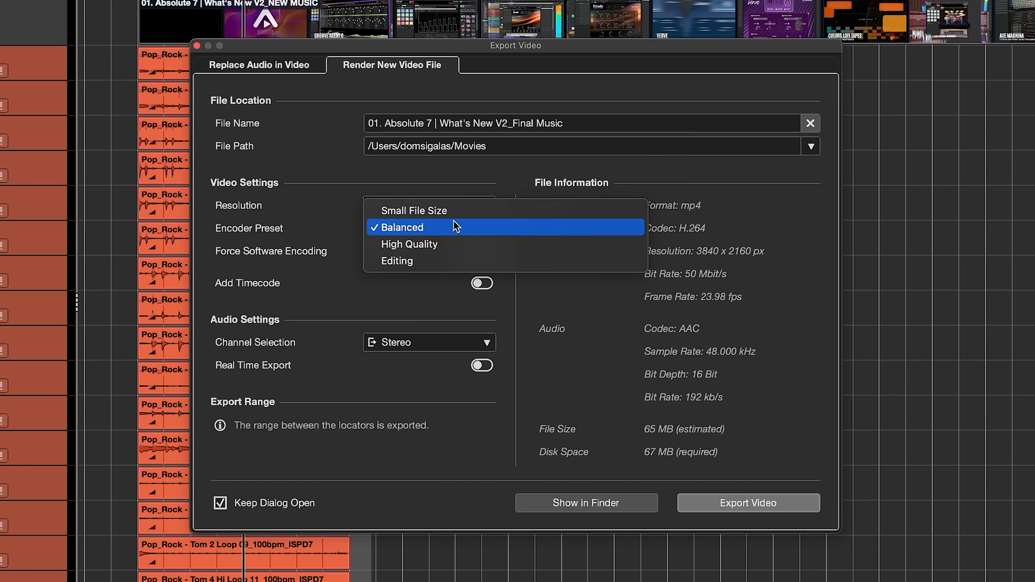
click(315, 334)
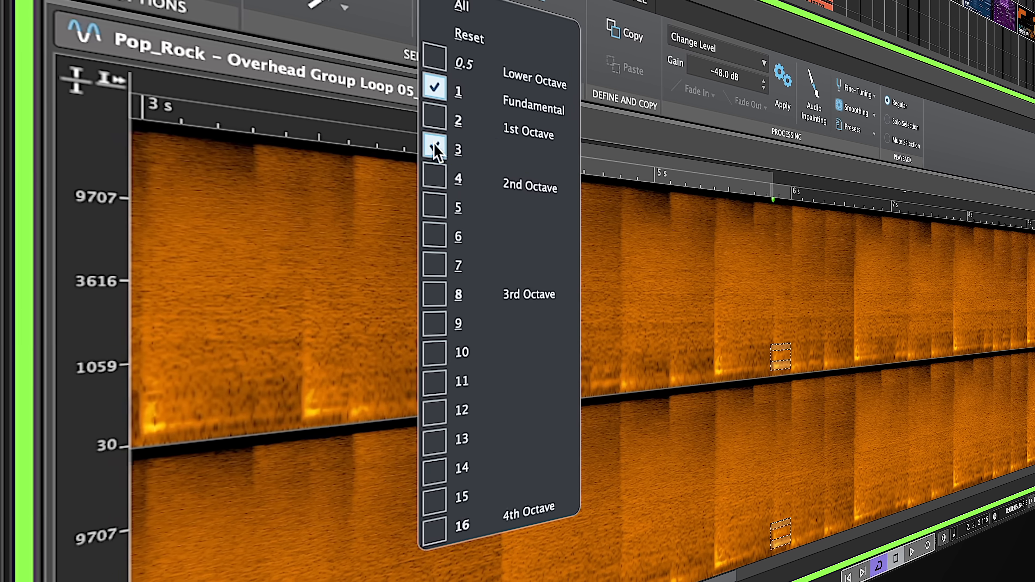
Extend the spectral selection by adding harmonics 2 through 10 to the fundamental.
click(422, 115)
click(407, 138)
click(407, 171)
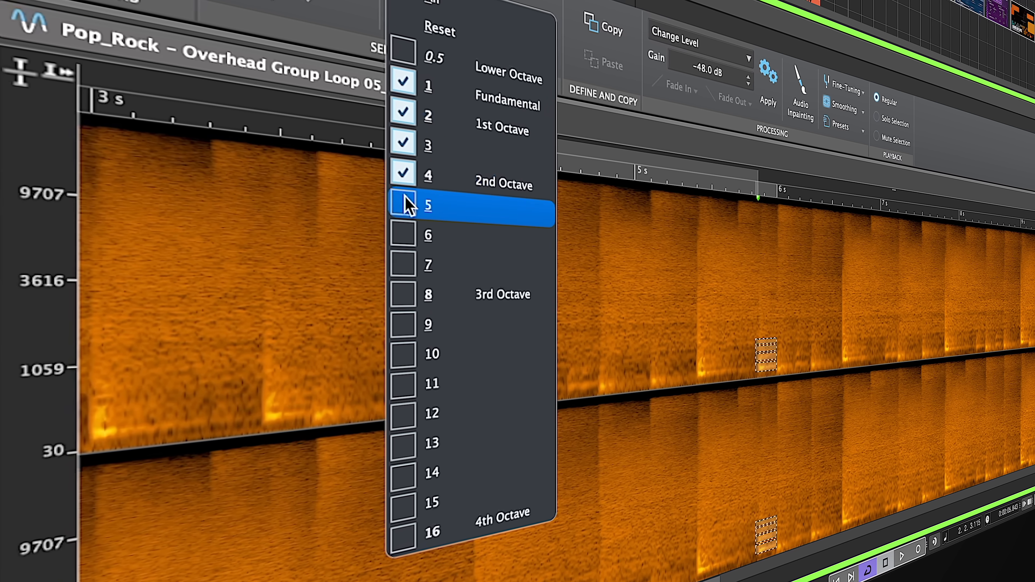
click(397, 201)
click(388, 233)
click(389, 264)
click(389, 295)
click(389, 325)
click(389, 355)
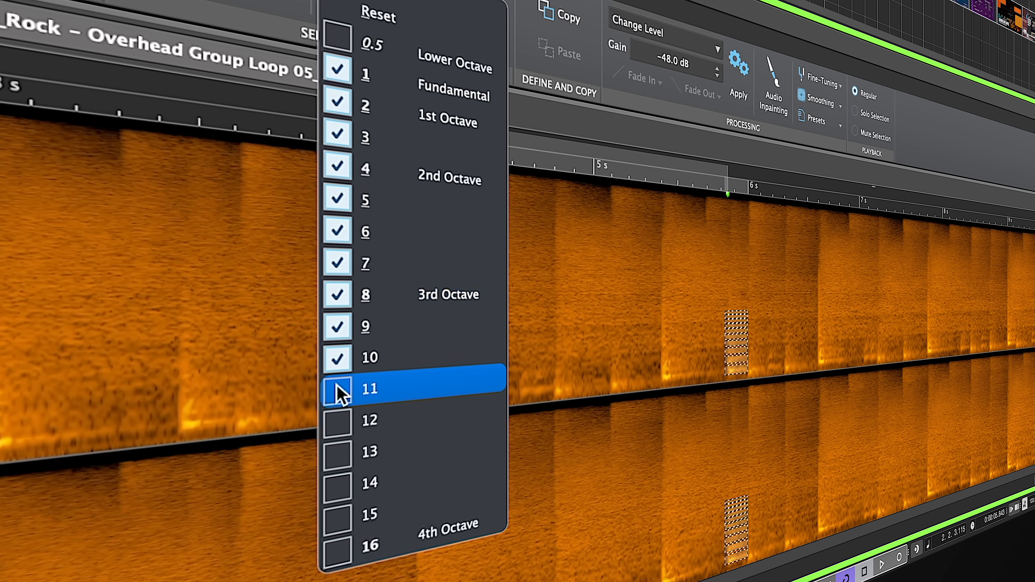
Keep Change Level as the spectral processing type and apply it to the selected harmonics.
click(685, 38)
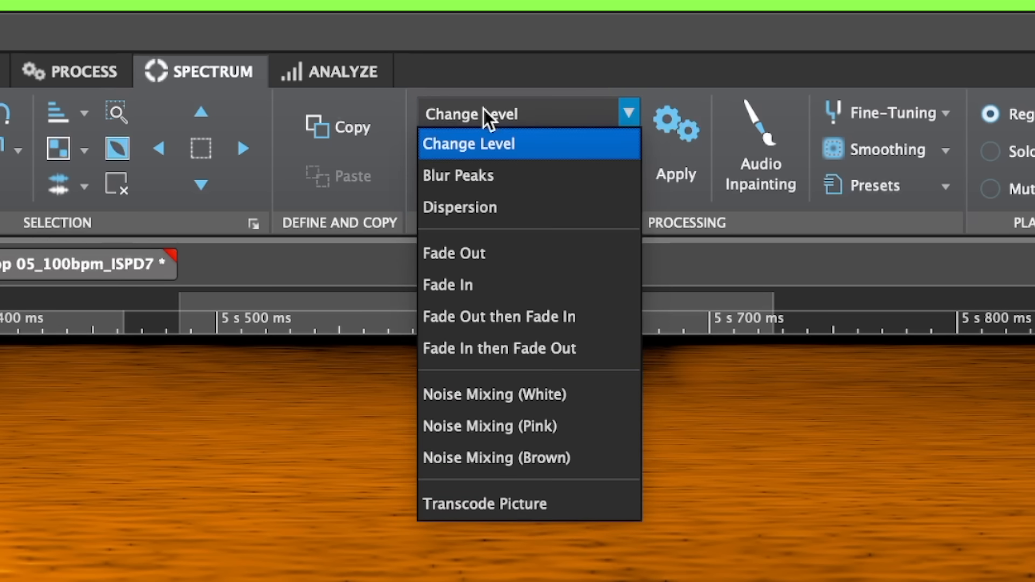
click(484, 109)
click(654, 148)
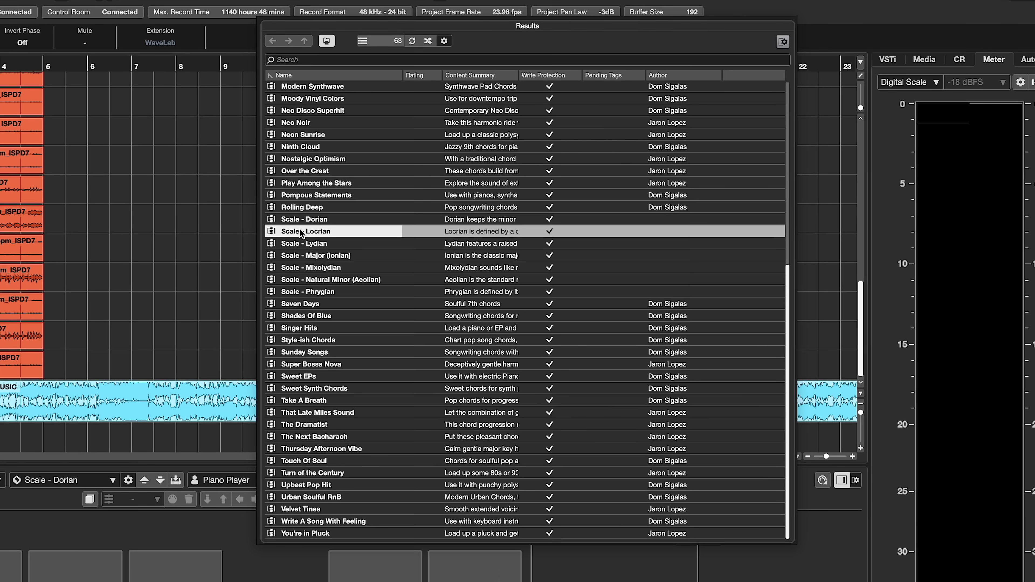
Load the chord pad scale presets Locrian, Lydian, Major (Ionian) and Mixolydian one after another.
click(306, 232)
click(306, 245)
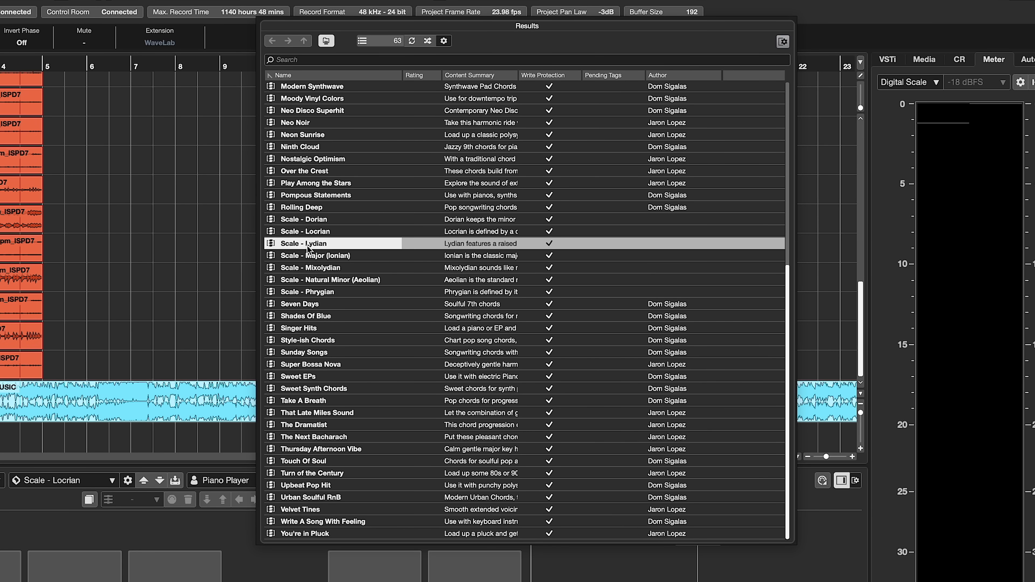
click(308, 258)
click(307, 271)
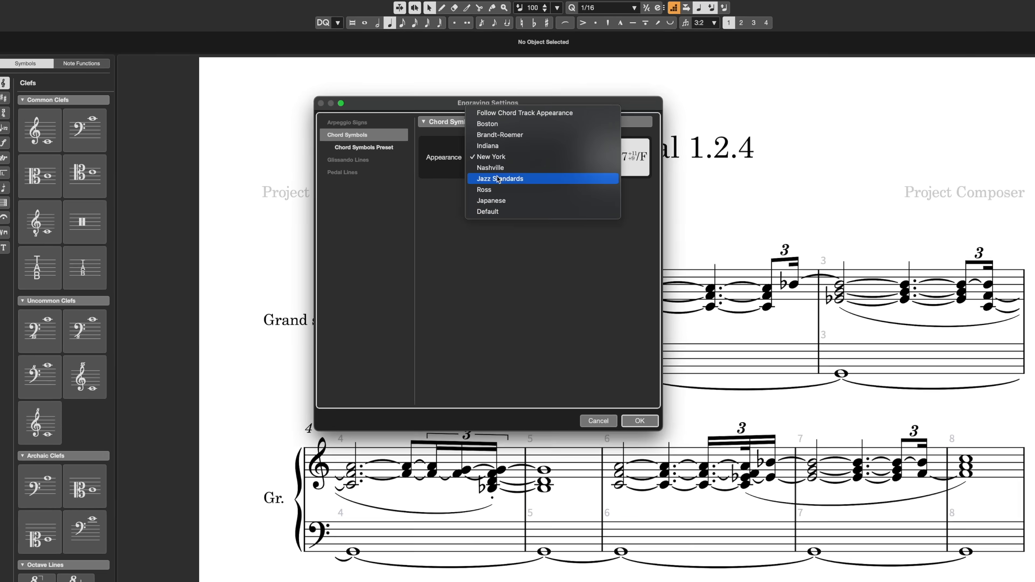
Choose the Jazz Standards appearance for chord symbols in the score's engraving settings.
click(550, 176)
click(520, 183)
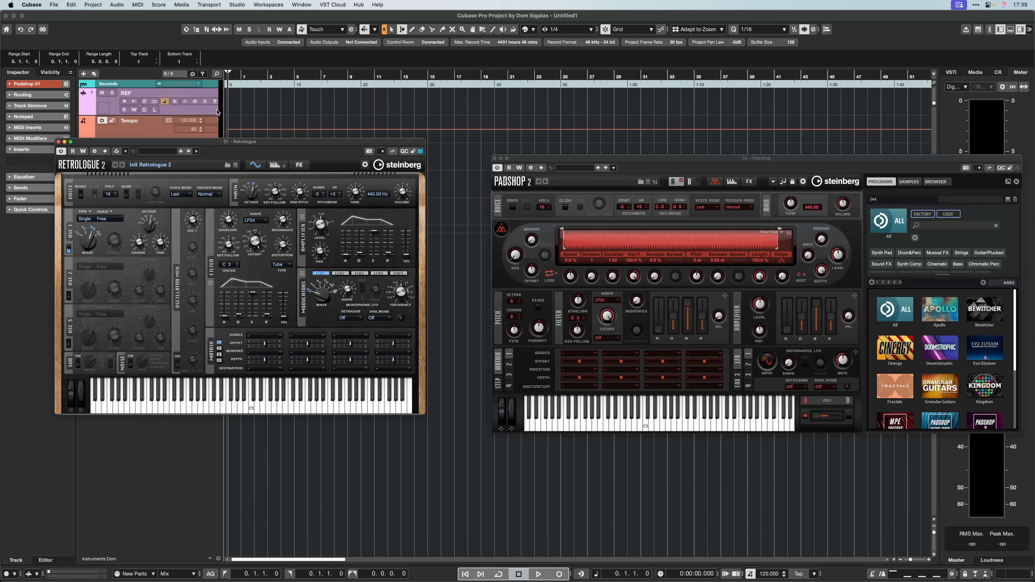
Move the Retrologue instrument window higher in the workspace and enlarge it.
drag(200, 145, 179, 68)
drag(404, 336, 590, 451)
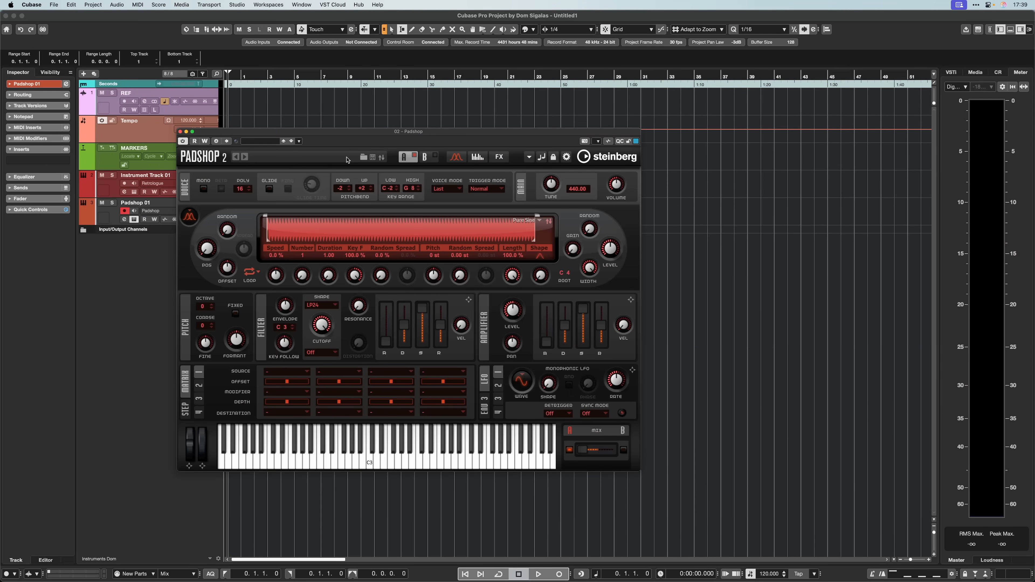